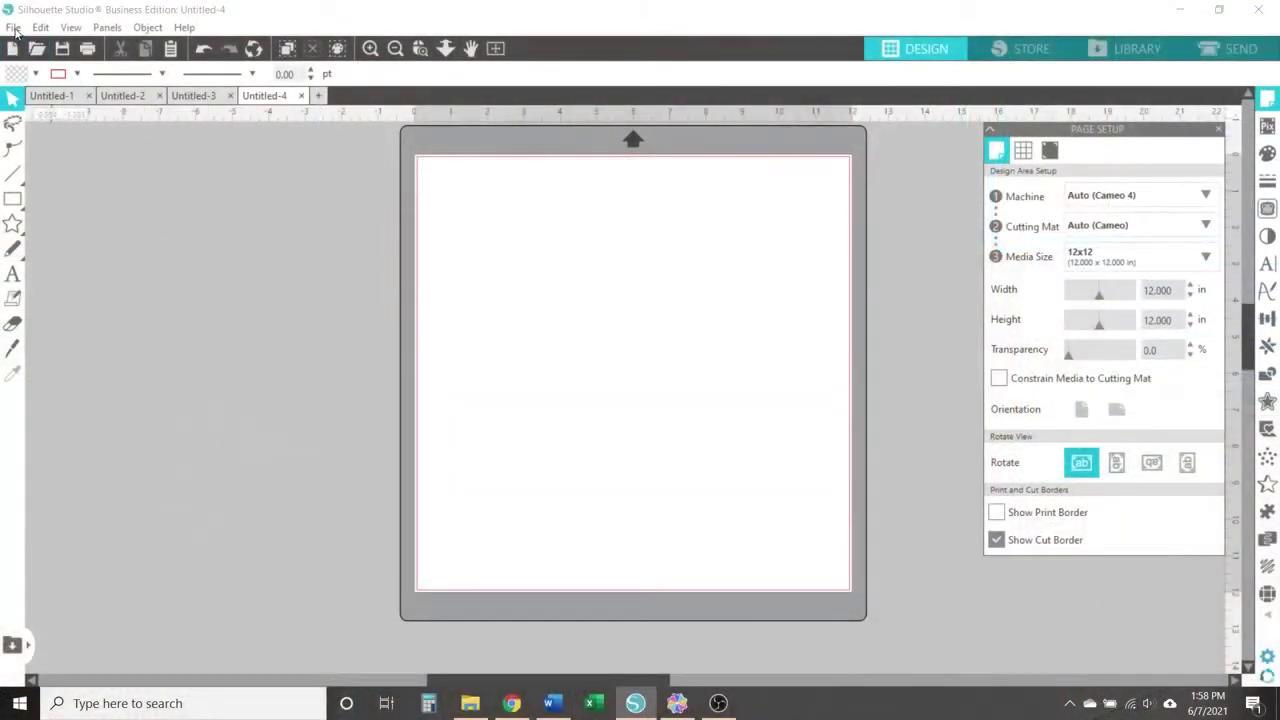
Merge the Red wild & Blue sticker 4.png onto the page at 7.663 x 8.748 in
left_click(14, 28)
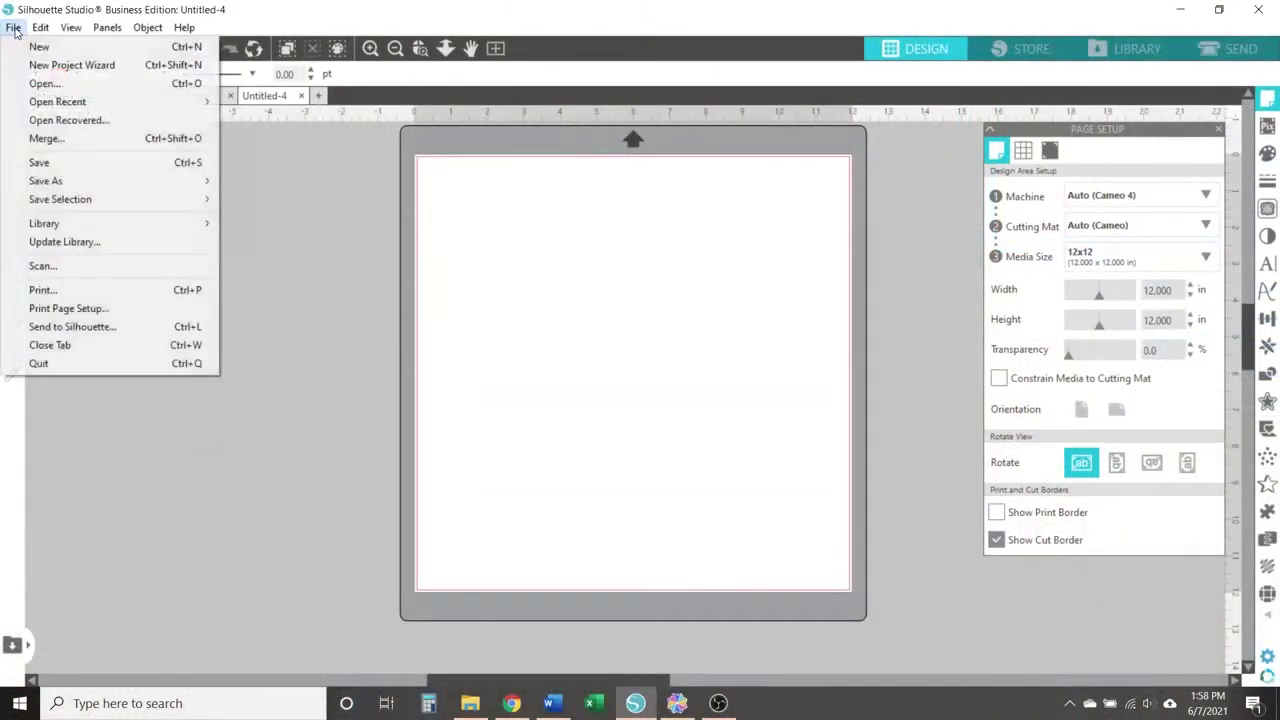
left_click(44, 139)
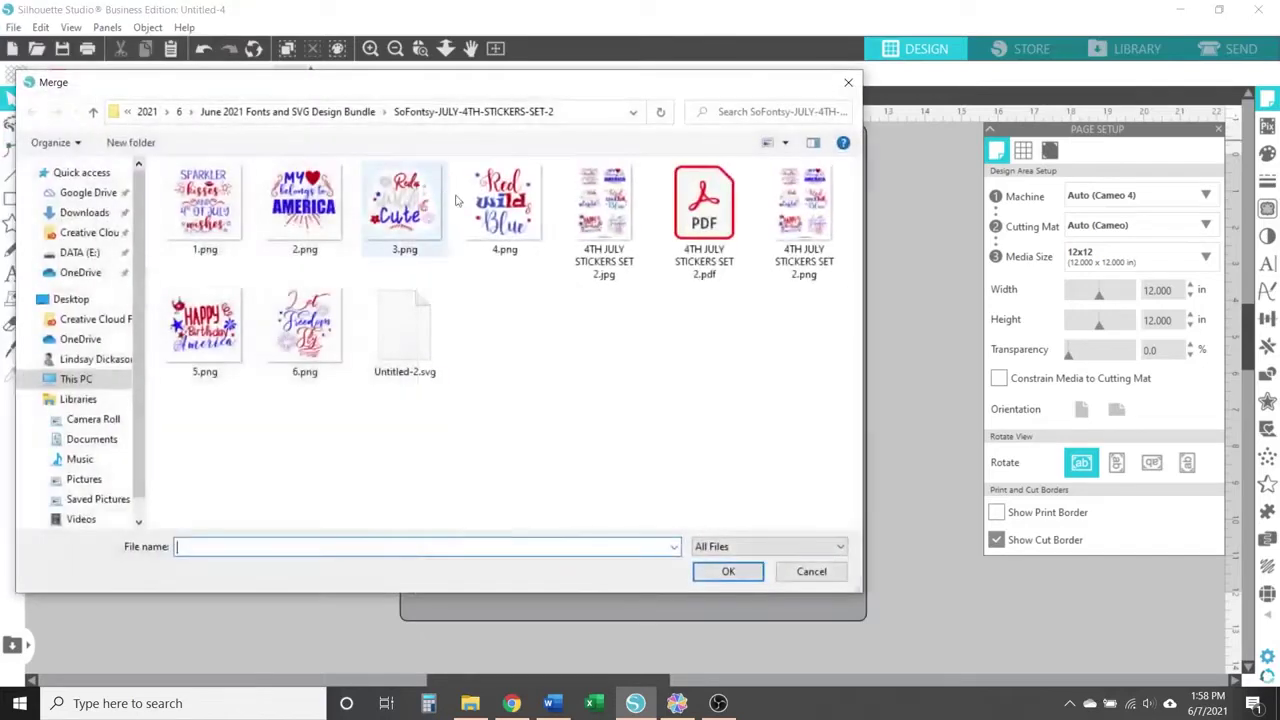
left_click(504, 224)
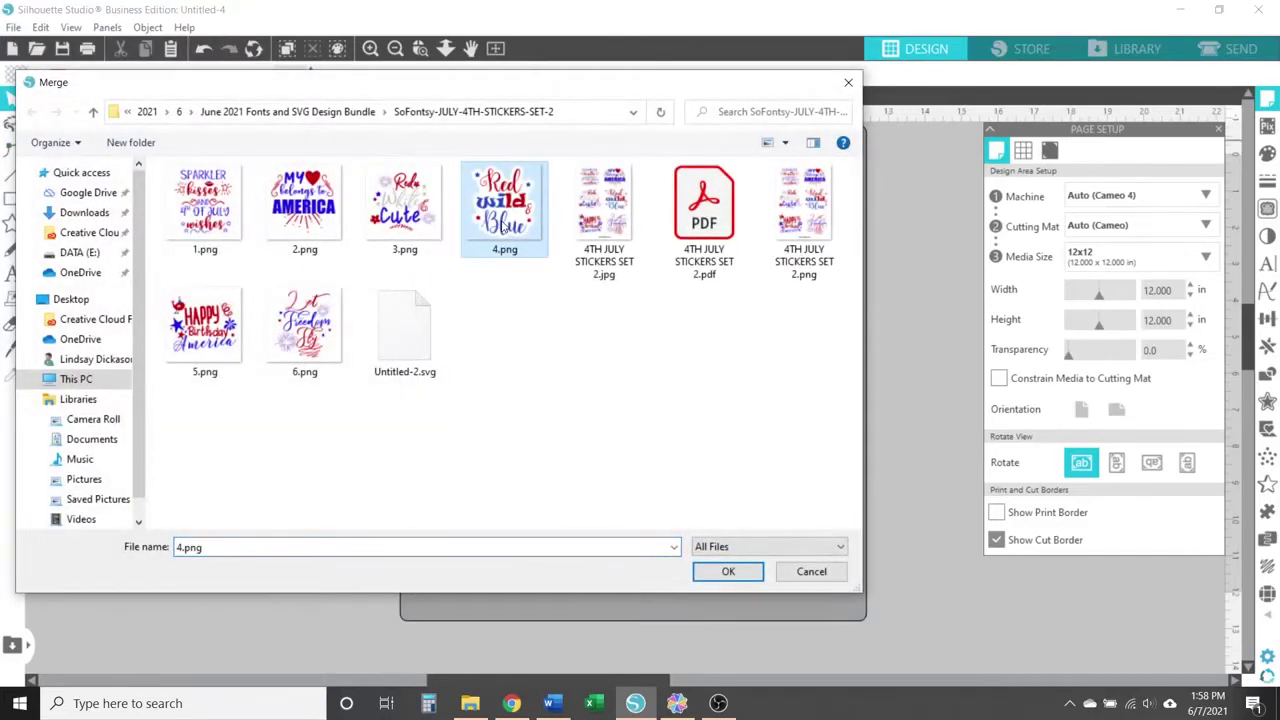
left_click(728, 571)
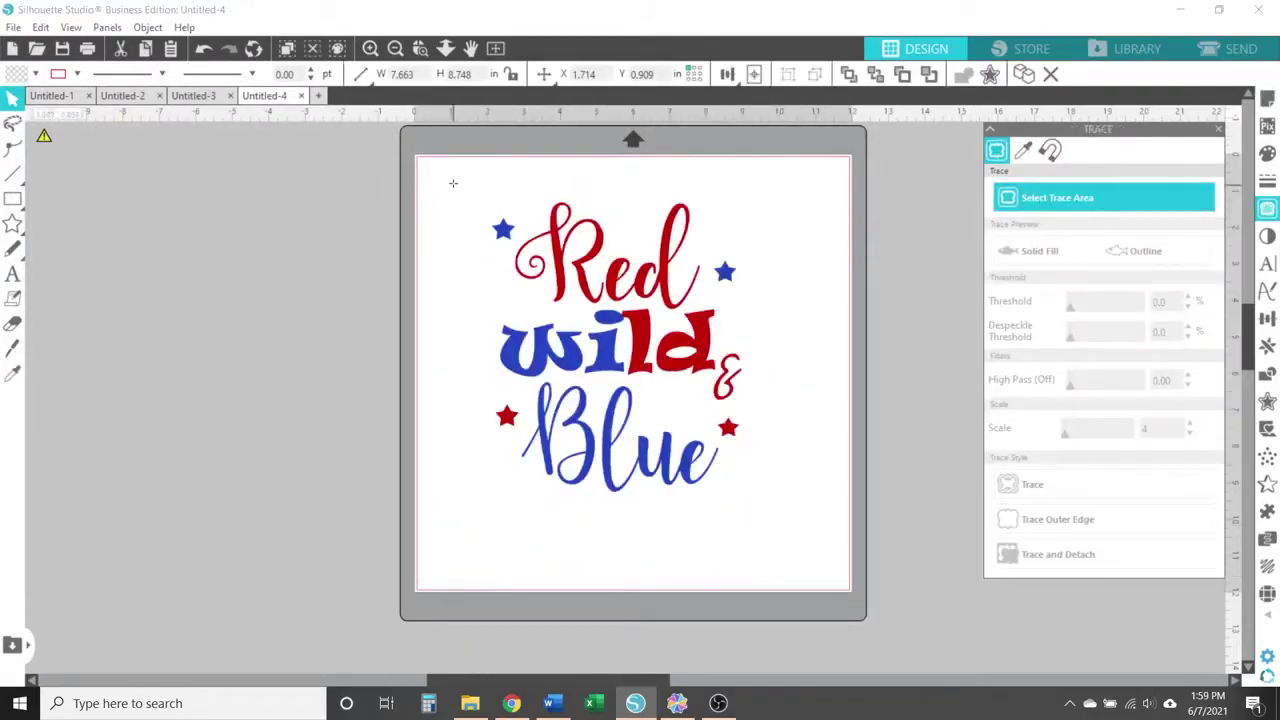
Trace the whole Red wild & Blue image at threshold 90, then move the original image off to the left
mouse_move(443, 167)
left_mouse_down()
mouse_move(535, 375)
mouse_move(805, 557)
left_mouse_up()
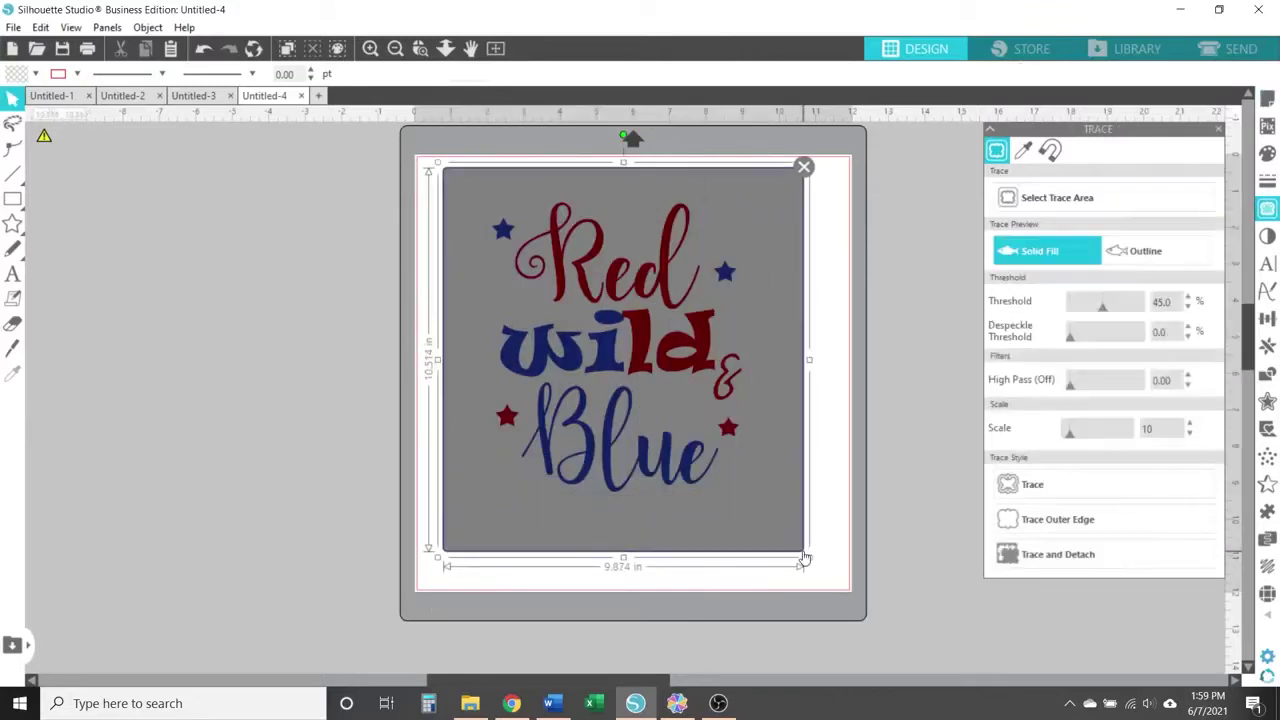
left_click_drag(1102, 302, 1135, 302)
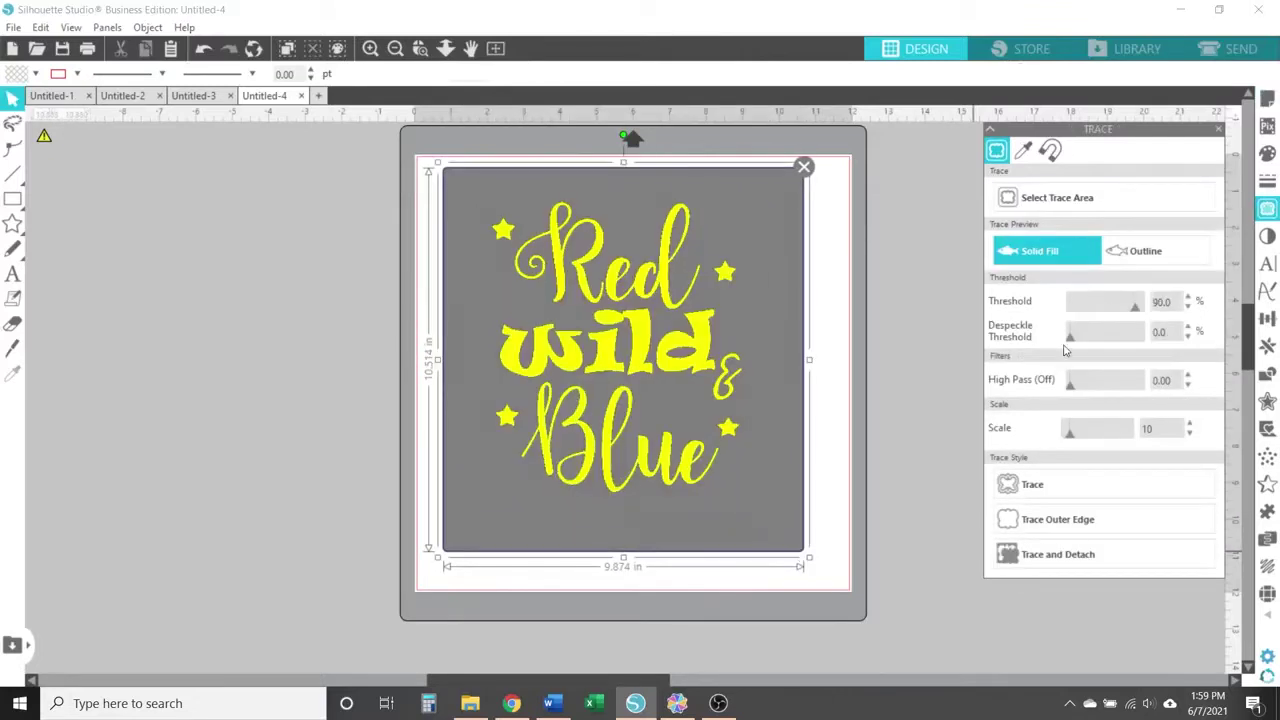
left_click(1066, 488)
mouse_move(690, 343)
left_mouse_down()
mouse_move(275, 340)
mouse_move(300, 333)
left_mouse_up()
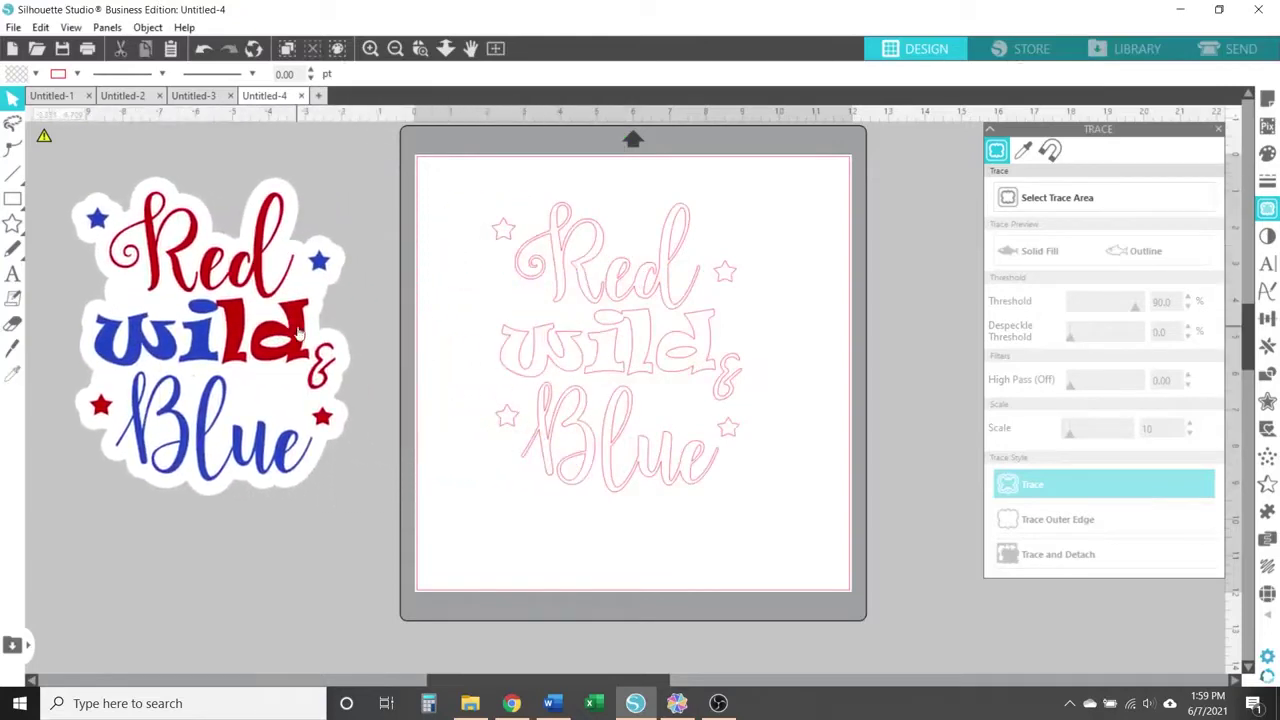
Release the traced compound path, recombine the Blue letters, and fill Blue and the top stars blue
left_click(540, 444)
right_click(540, 444)
left_click(578, 558)
left_click(723, 529)
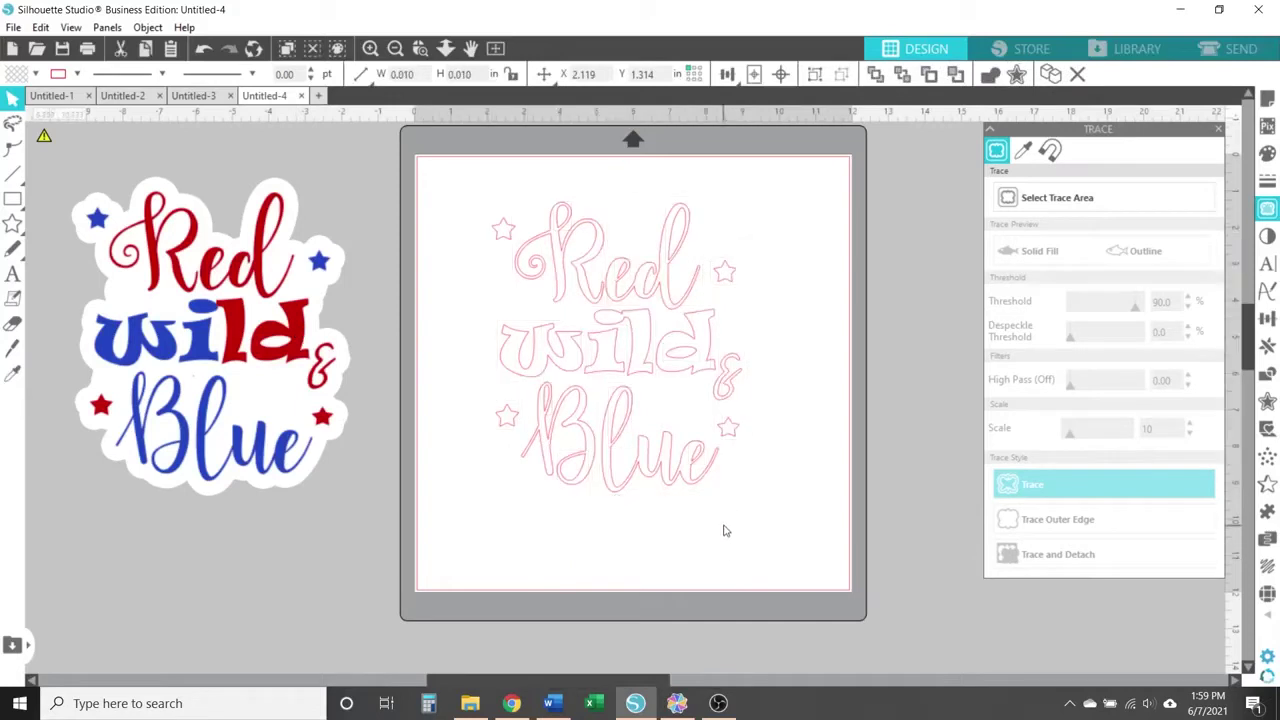
left_click(612, 480)
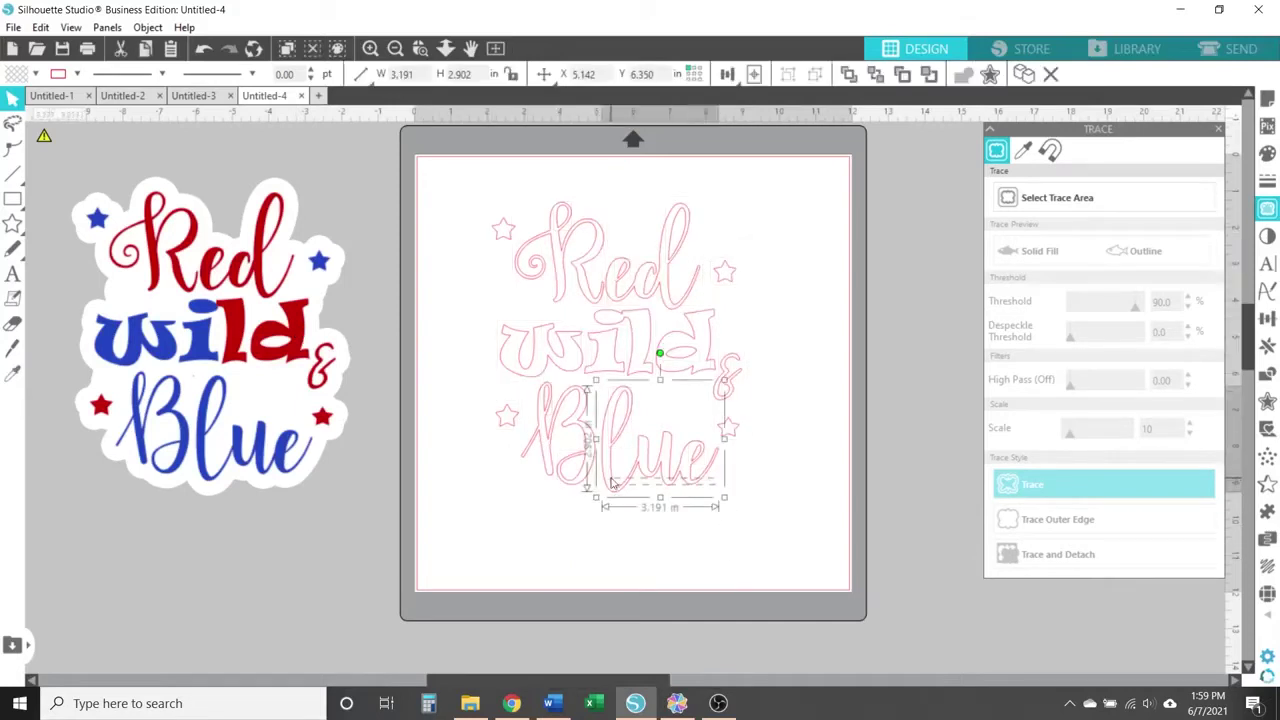
right_click(533, 412)
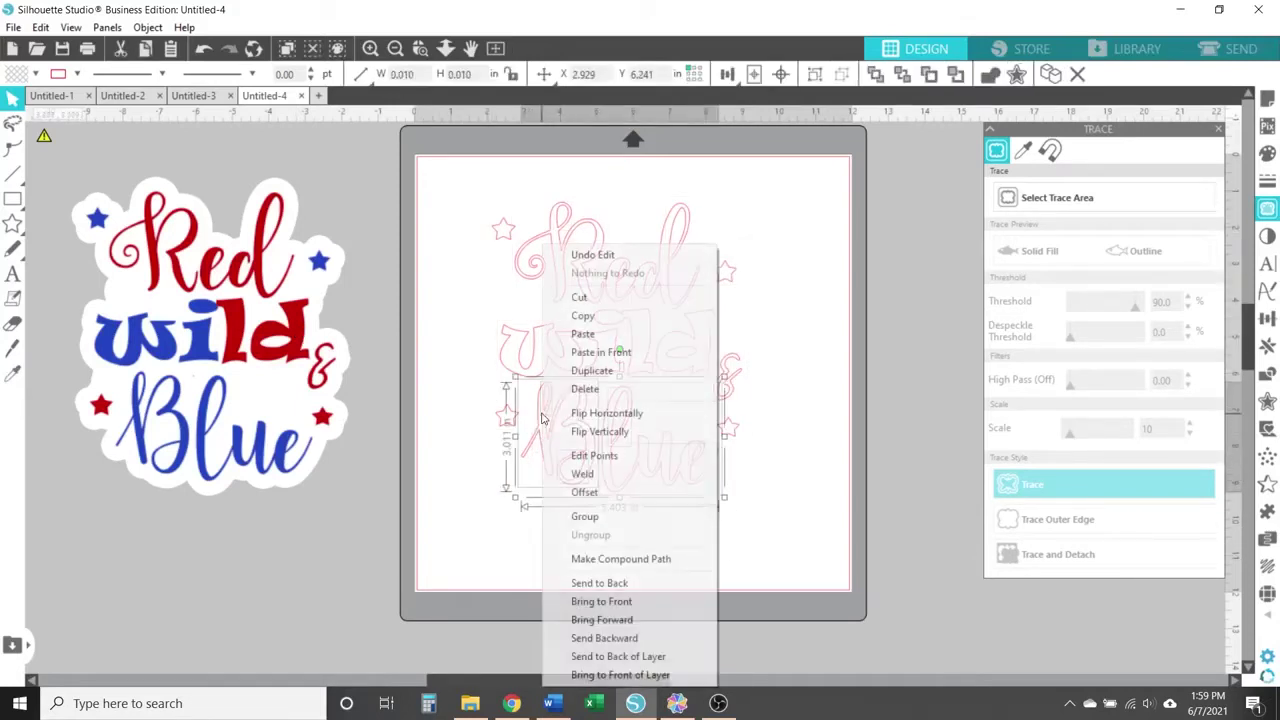
left_click(633, 562)
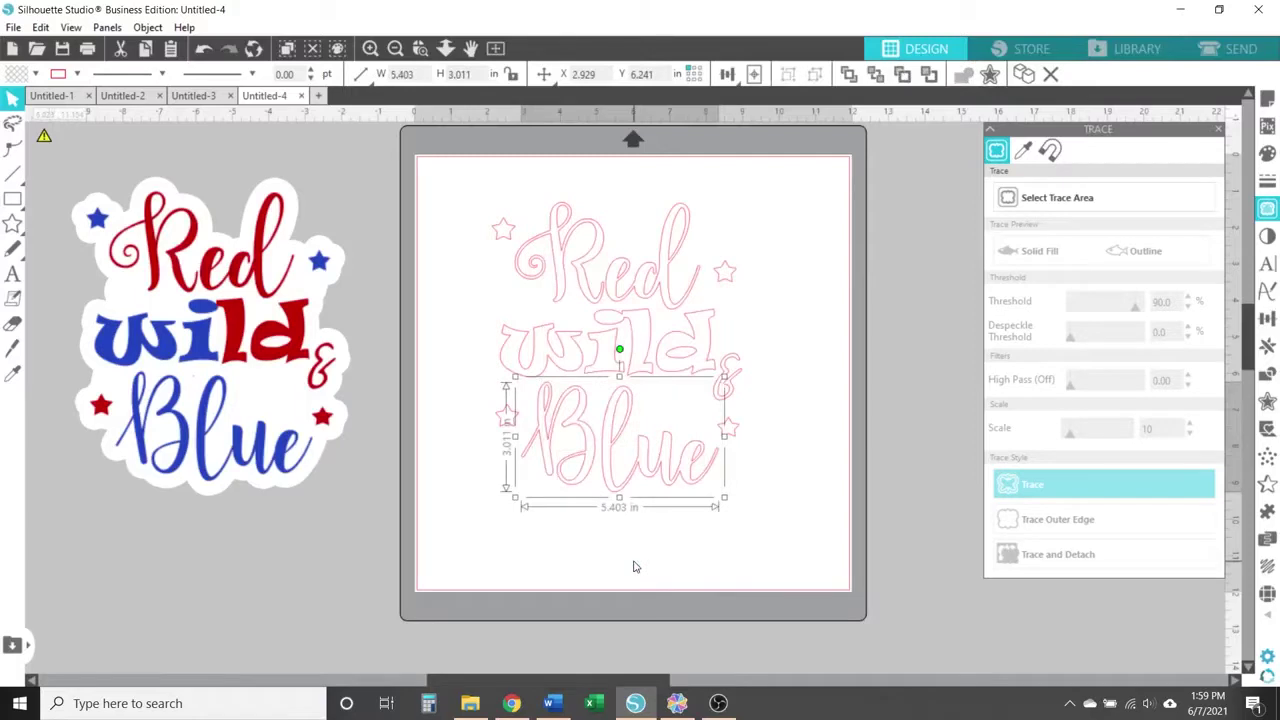
key("ctrl+a")
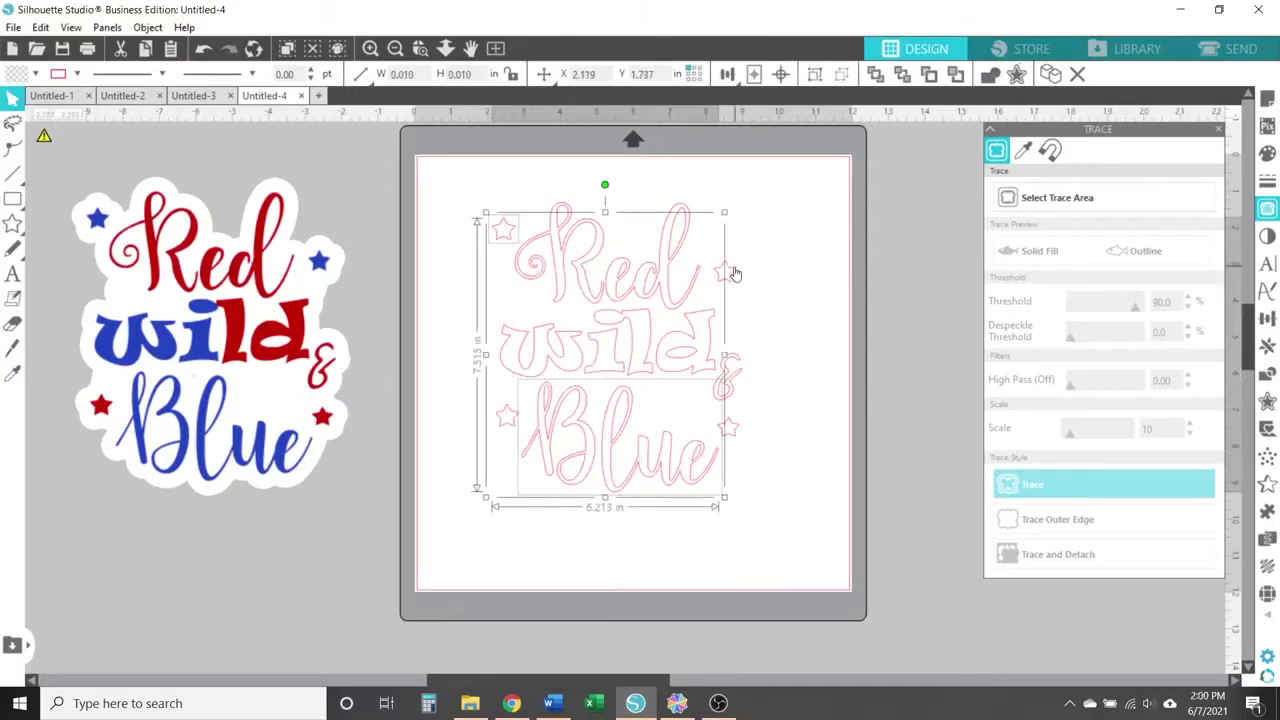
left_click(35, 74)
left_click(49, 89)
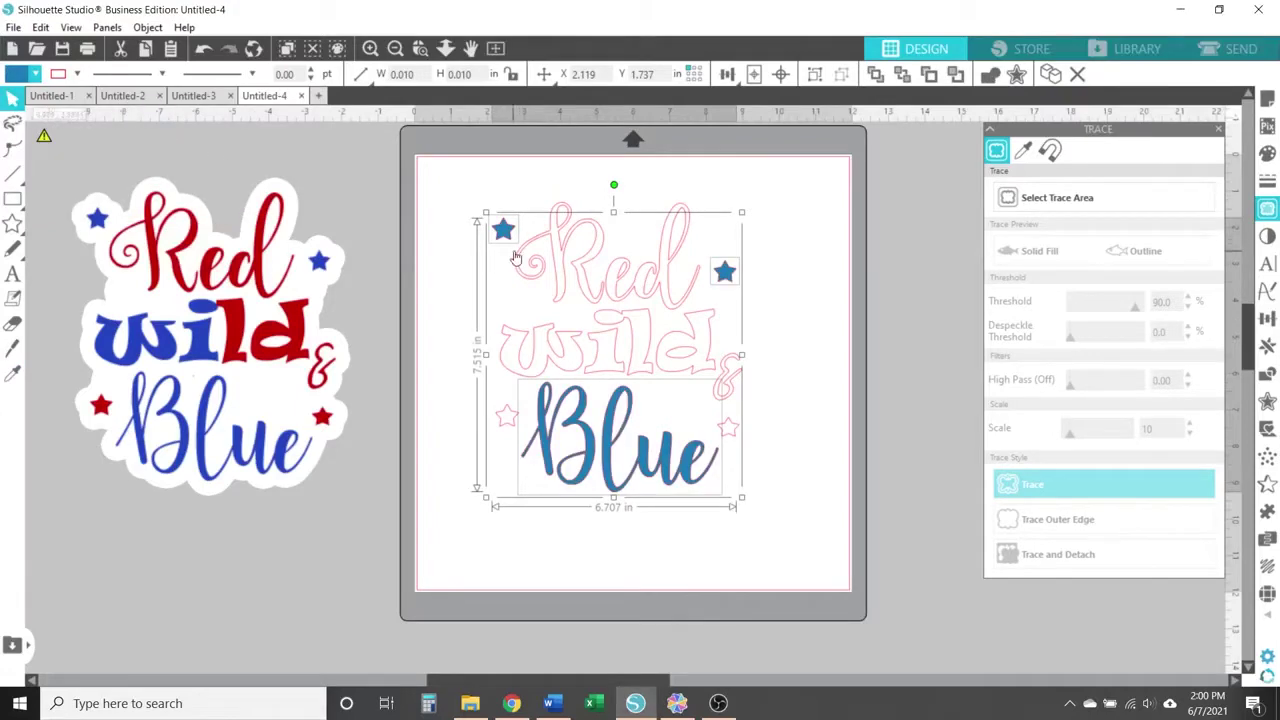
Make Red a compound path and fill Red, the & and the lower stars red
left_click_drag(528, 204, 685, 305)
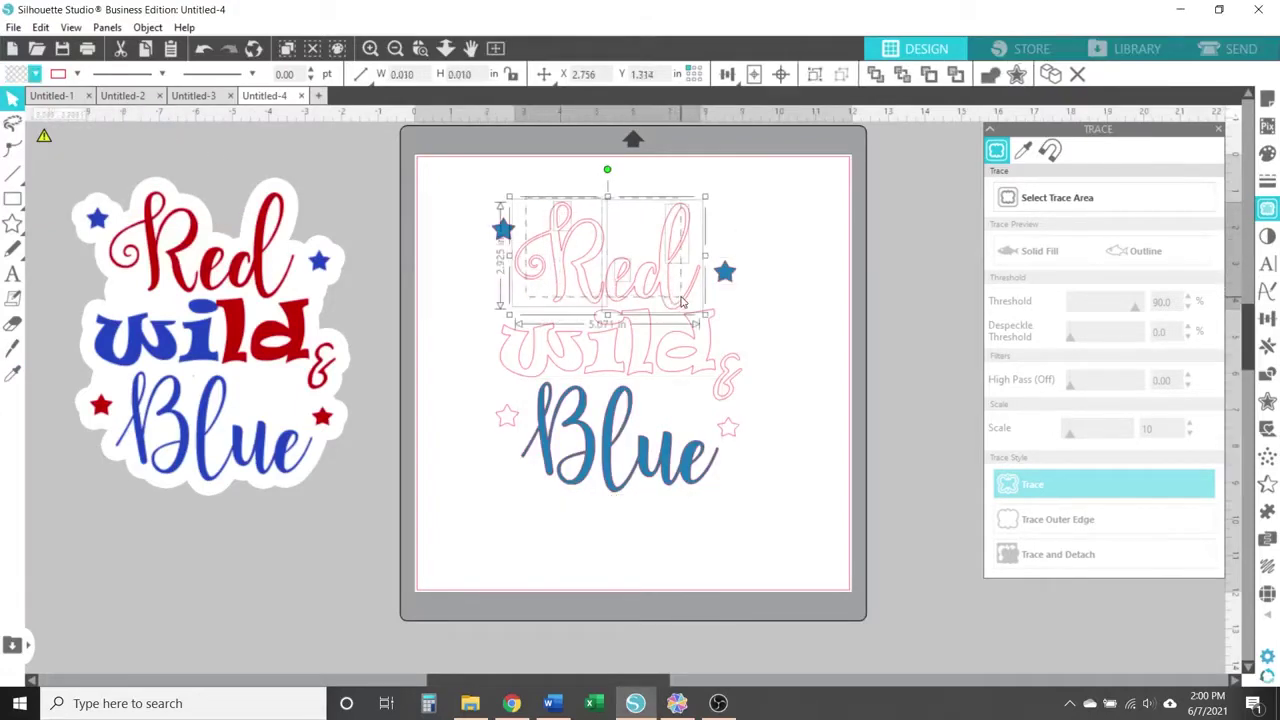
right_click(673, 257)
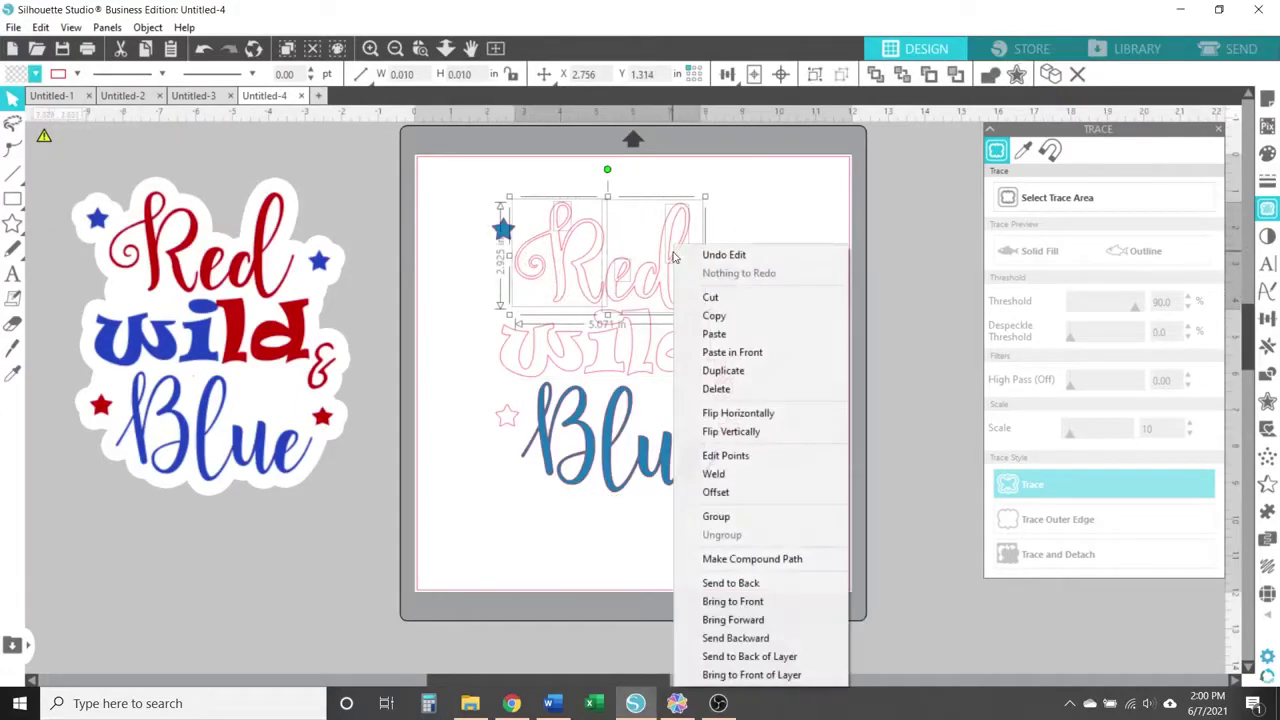
left_click(766, 559)
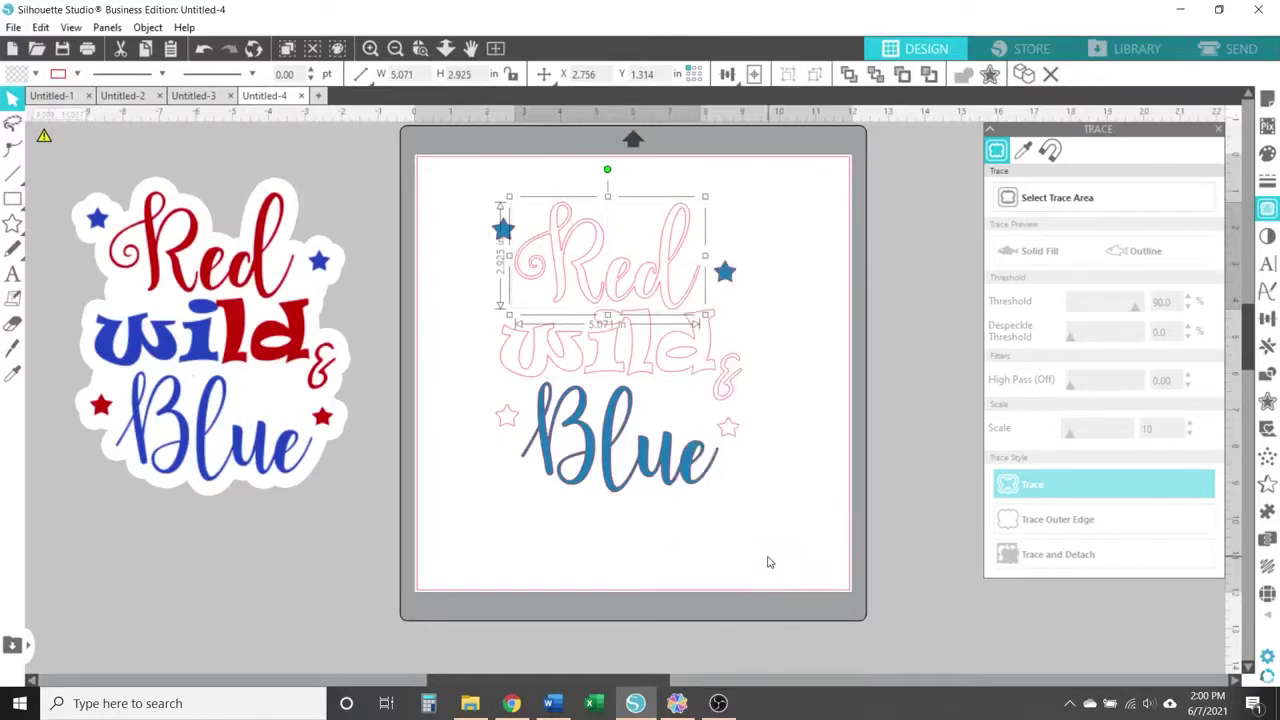
left_click(508, 420, "shift")
left_click(720, 398, "shift")
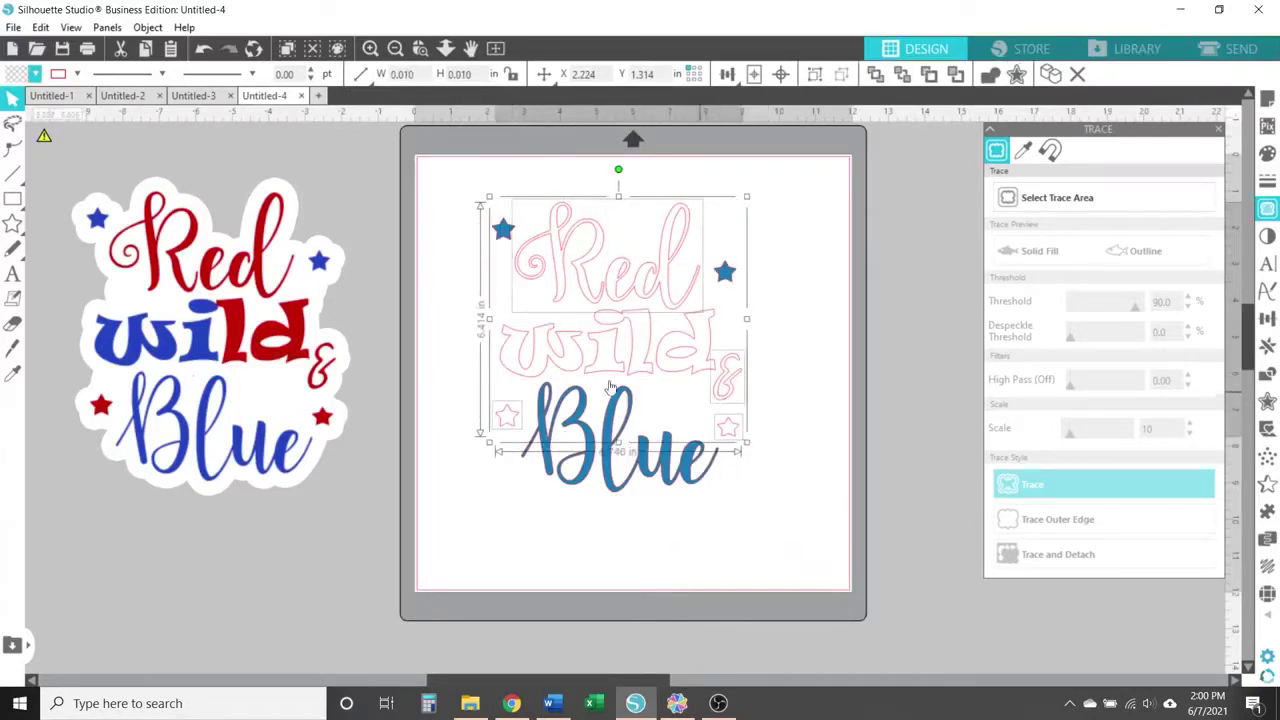
left_click(35, 75)
left_click(47, 100)
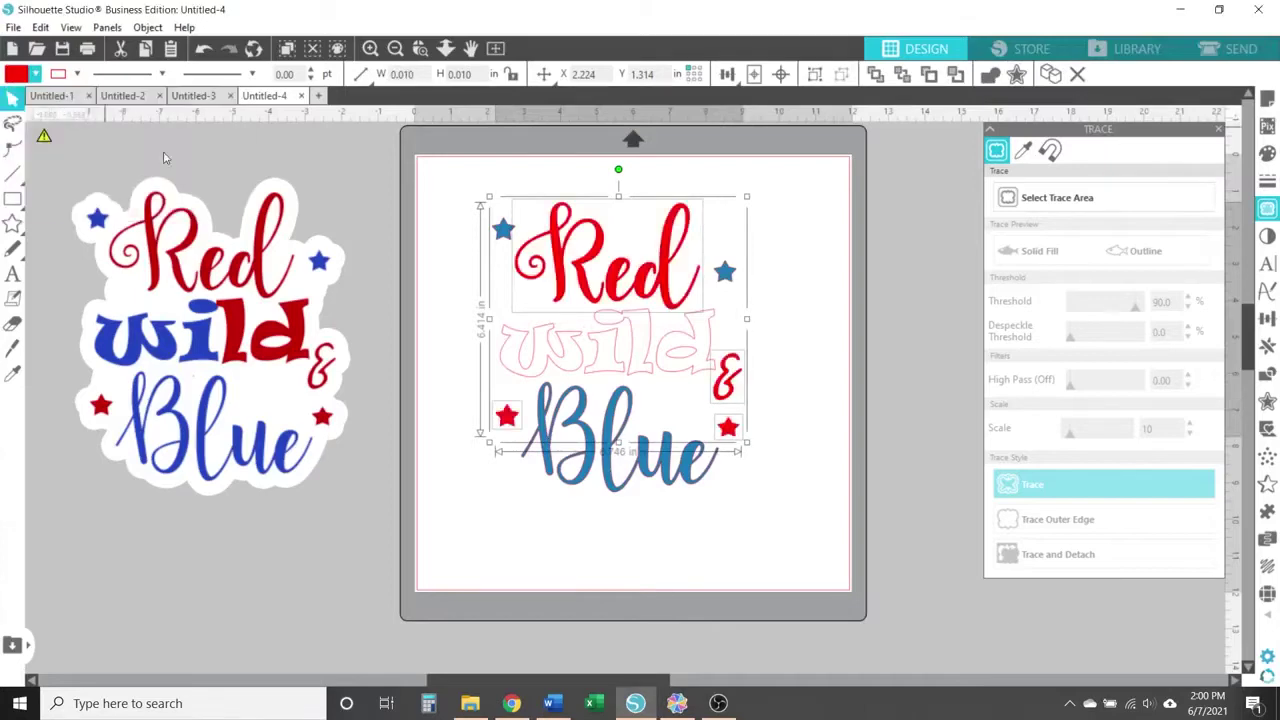
Combine the wild letters into a compound path, fill them, and apply a 0.075 in rounded offset
left_click(550, 352)
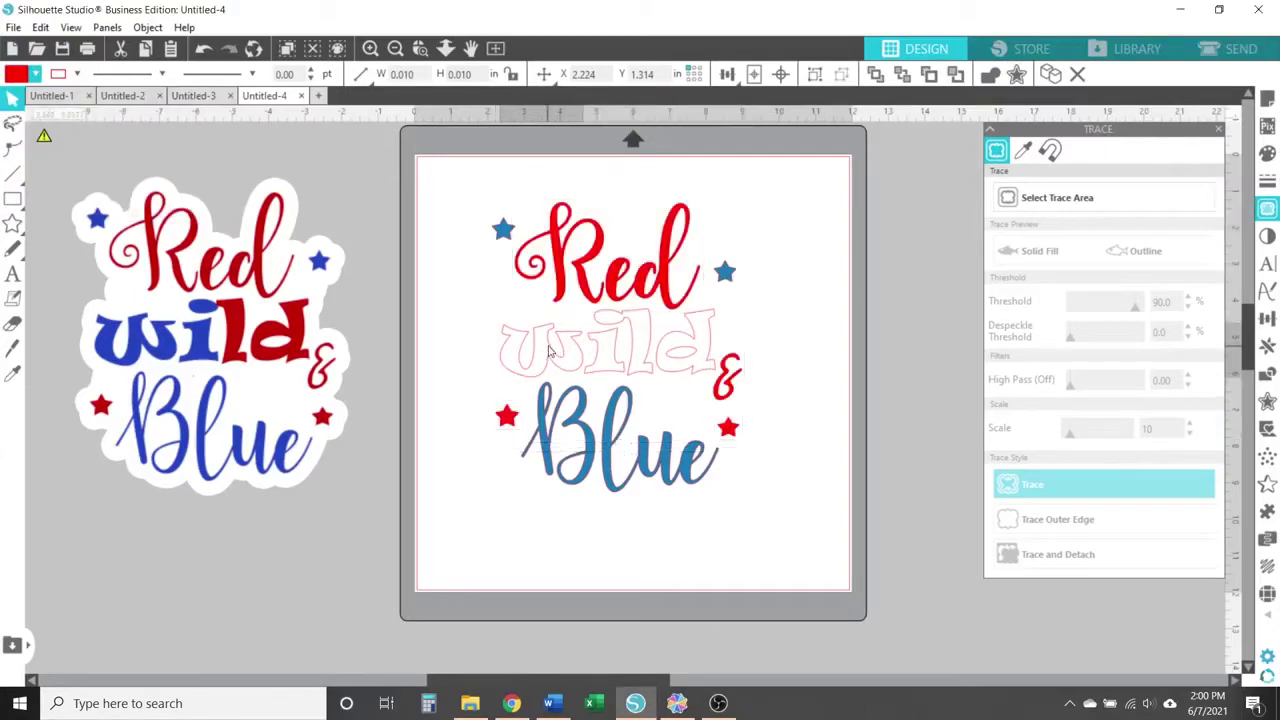
left_click(612, 356, "shift")
left_click(618, 320, "shift")
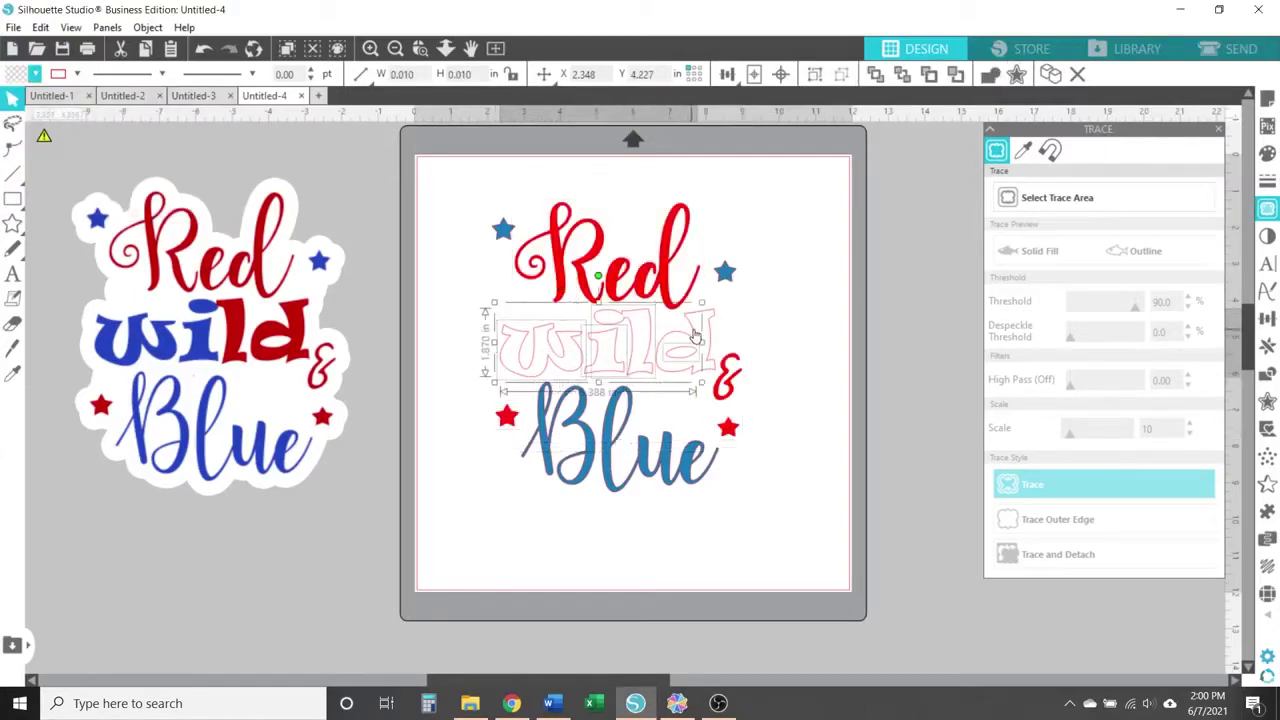
left_click(692, 338, "shift")
right_click(690, 340)
left_click(729, 559)
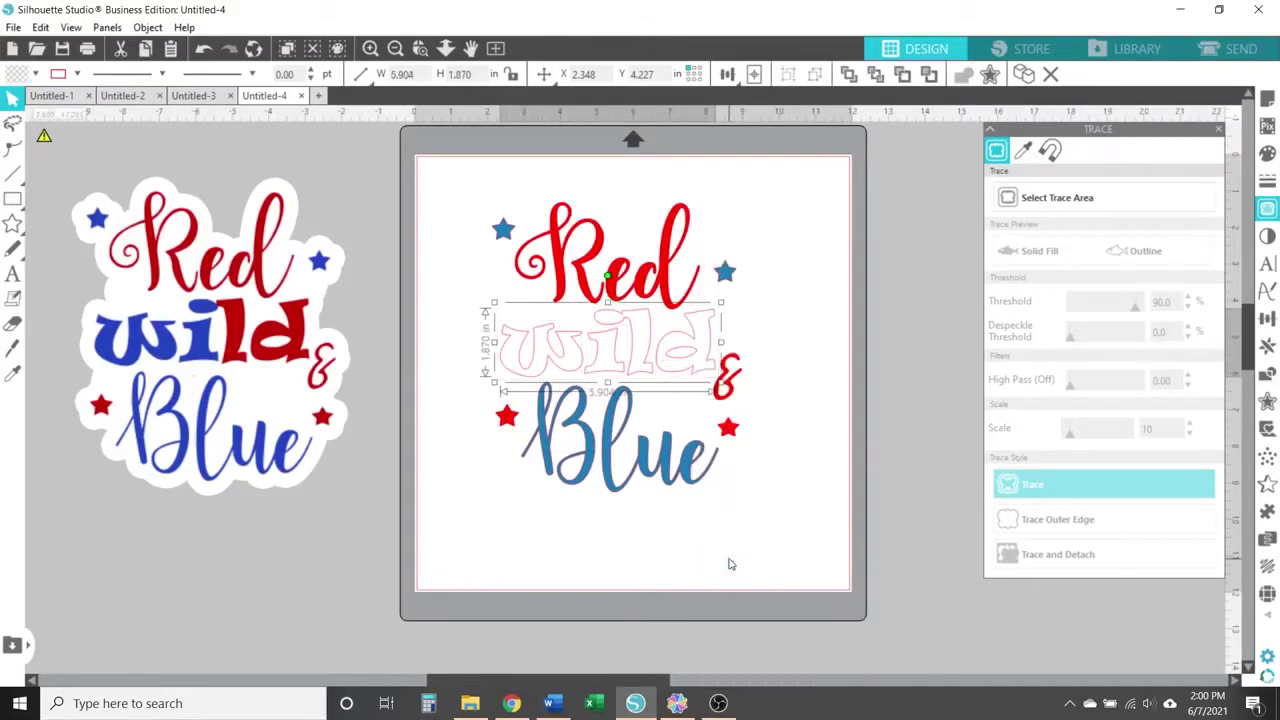
left_click(36, 74)
left_click(61, 100)
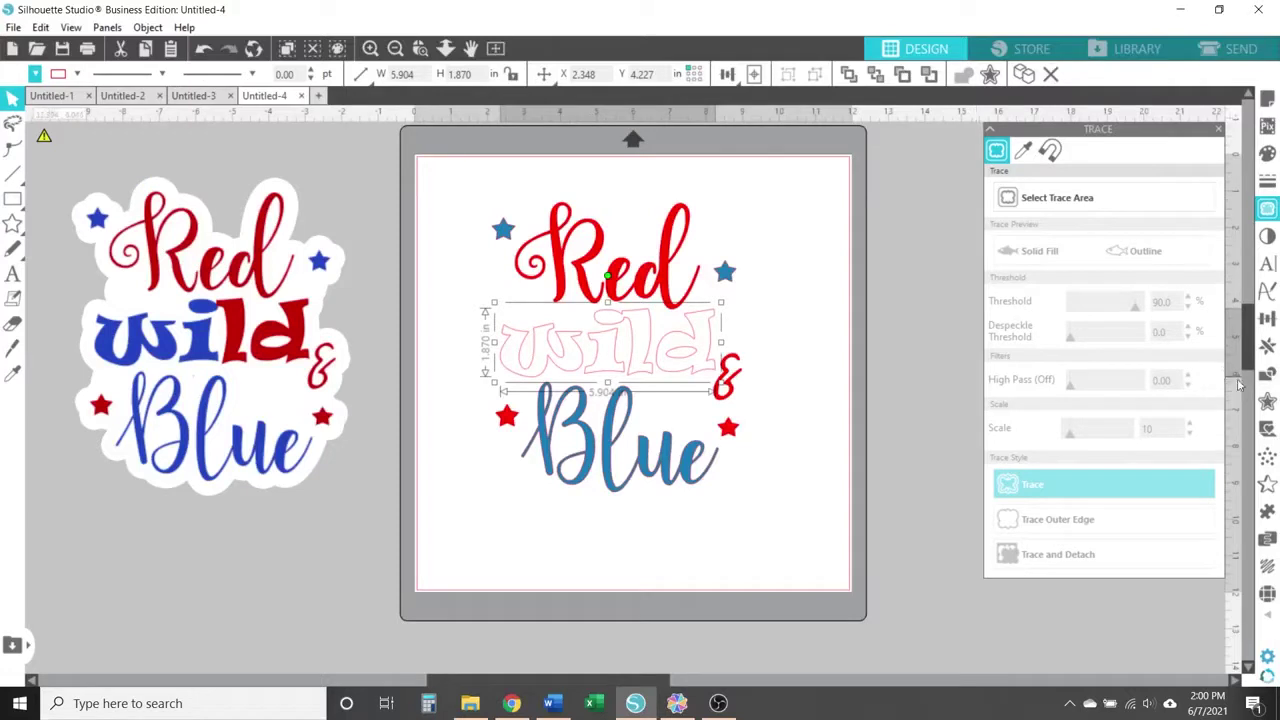
left_click(1267, 401)
left_click(1036, 172)
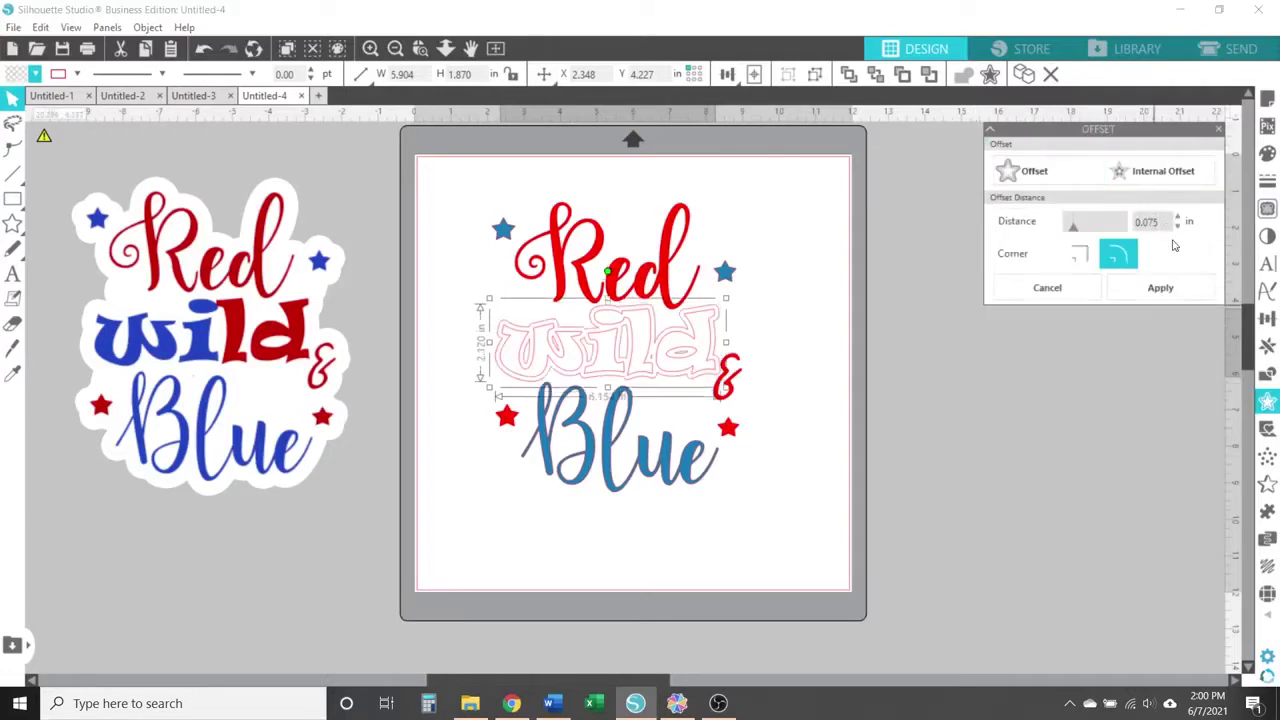
left_click(1184, 290)
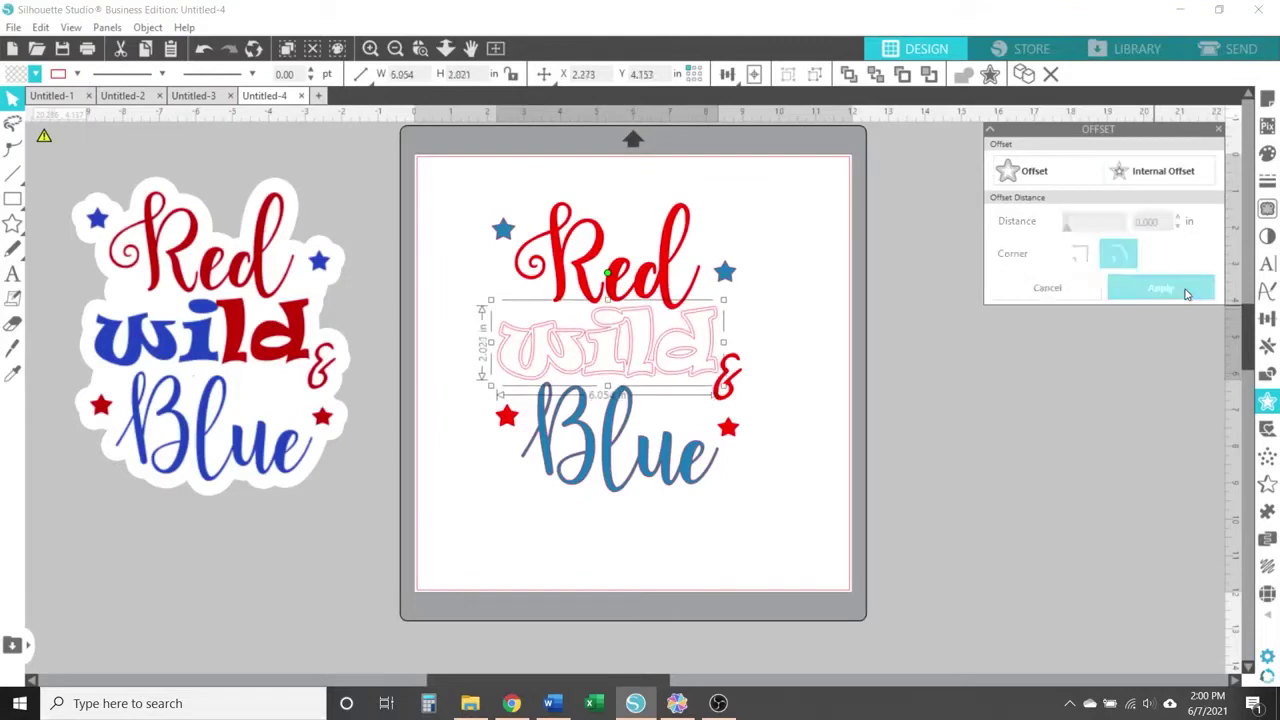
Fill the offset wild shape black and give the selected design a black line colour
left_click(34, 75)
left_click(90, 104)
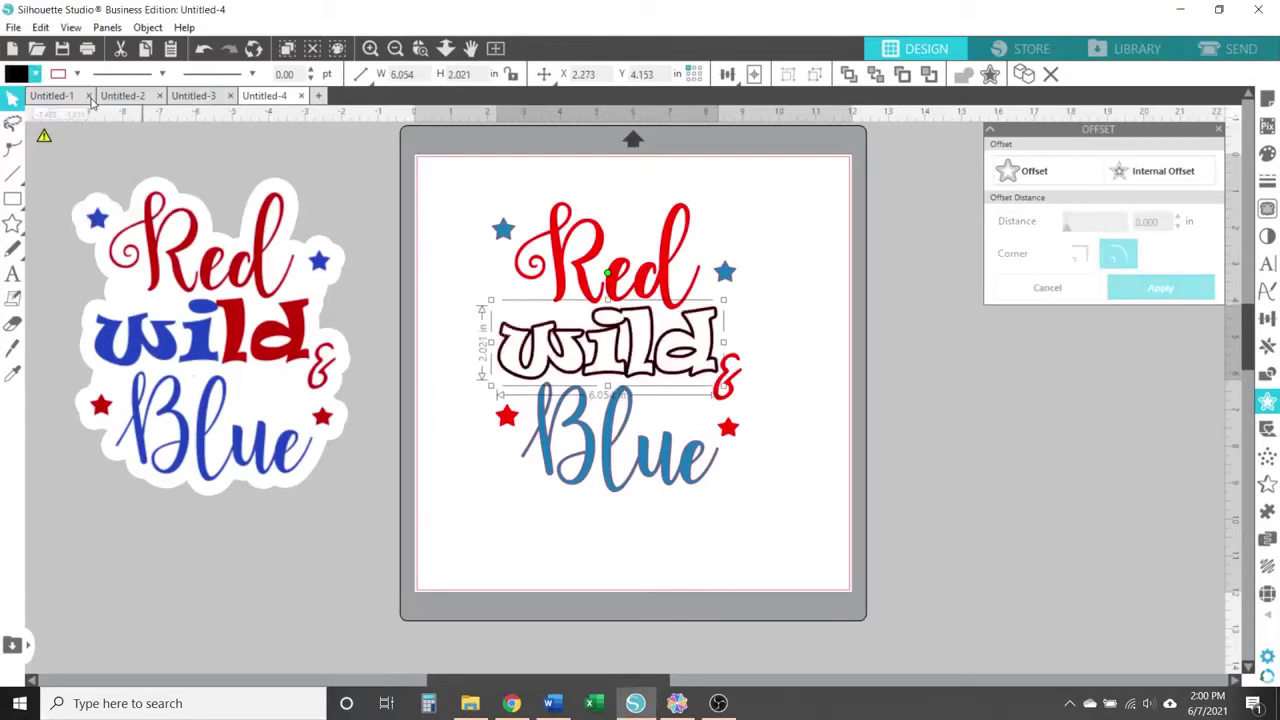
left_click_drag(452, 185, 767, 545)
left_click(80, 75)
left_click(122, 107)
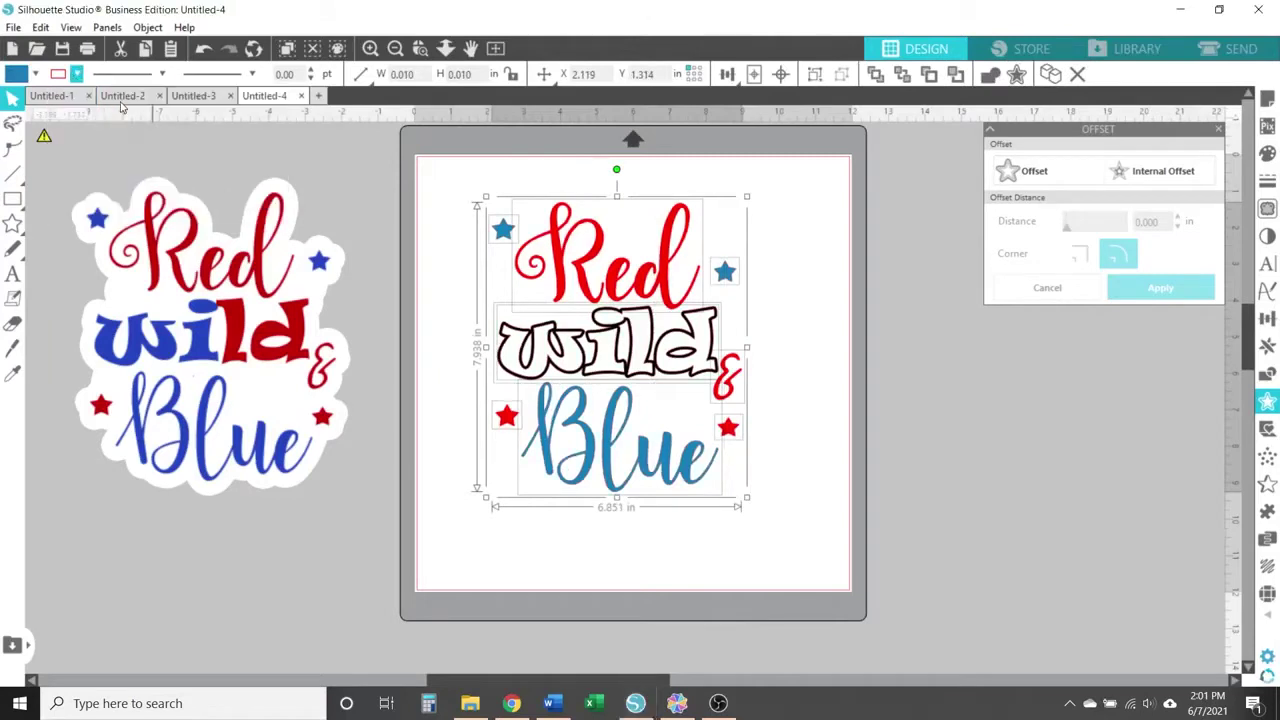
Group all design parts and scale the group down to 4.086 x 4.734 in
right_click(550, 224)
left_click(627, 500)
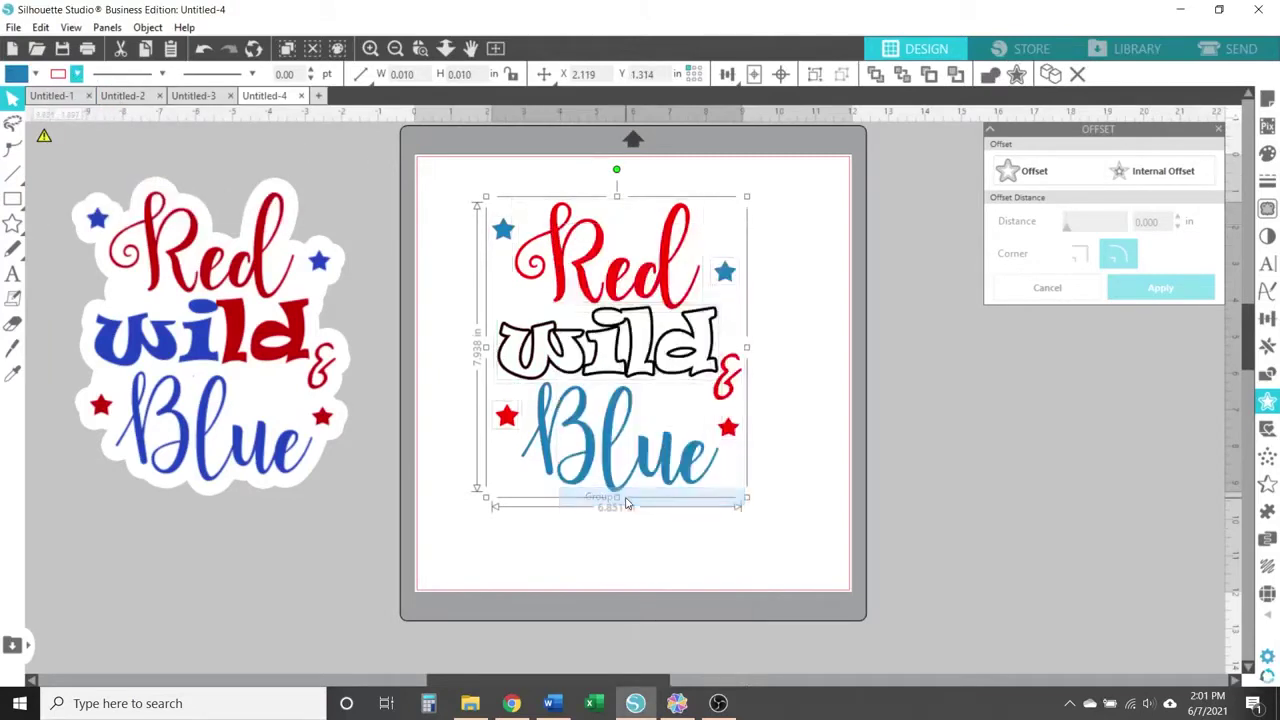
left_click_drag(746, 497, 623, 404)
left_click(624, 402)
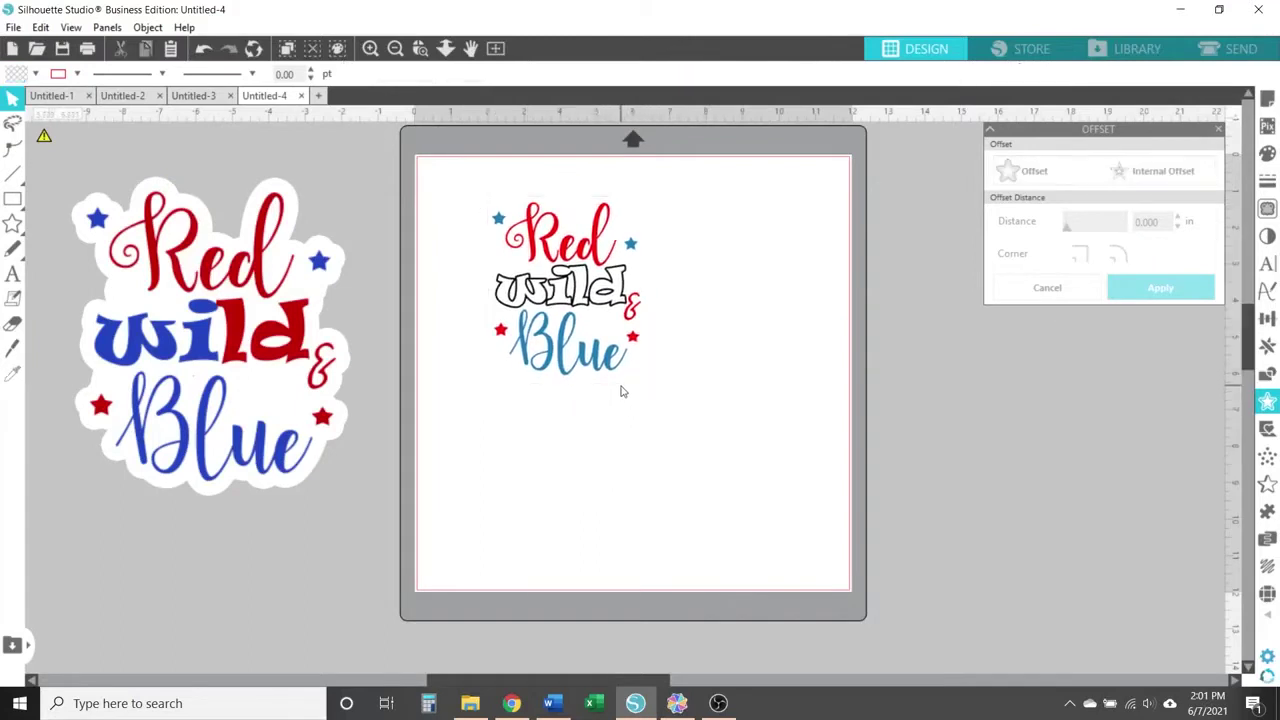
left_click(549, 258)
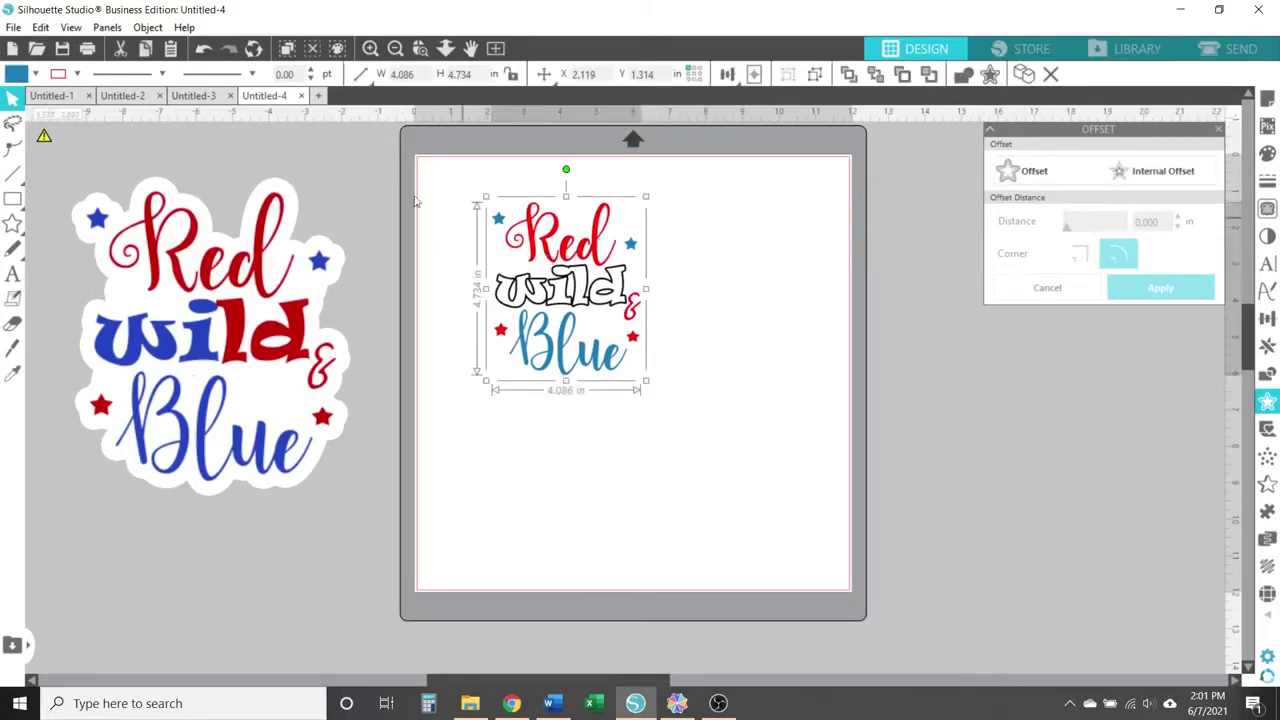
left_click(14, 27)
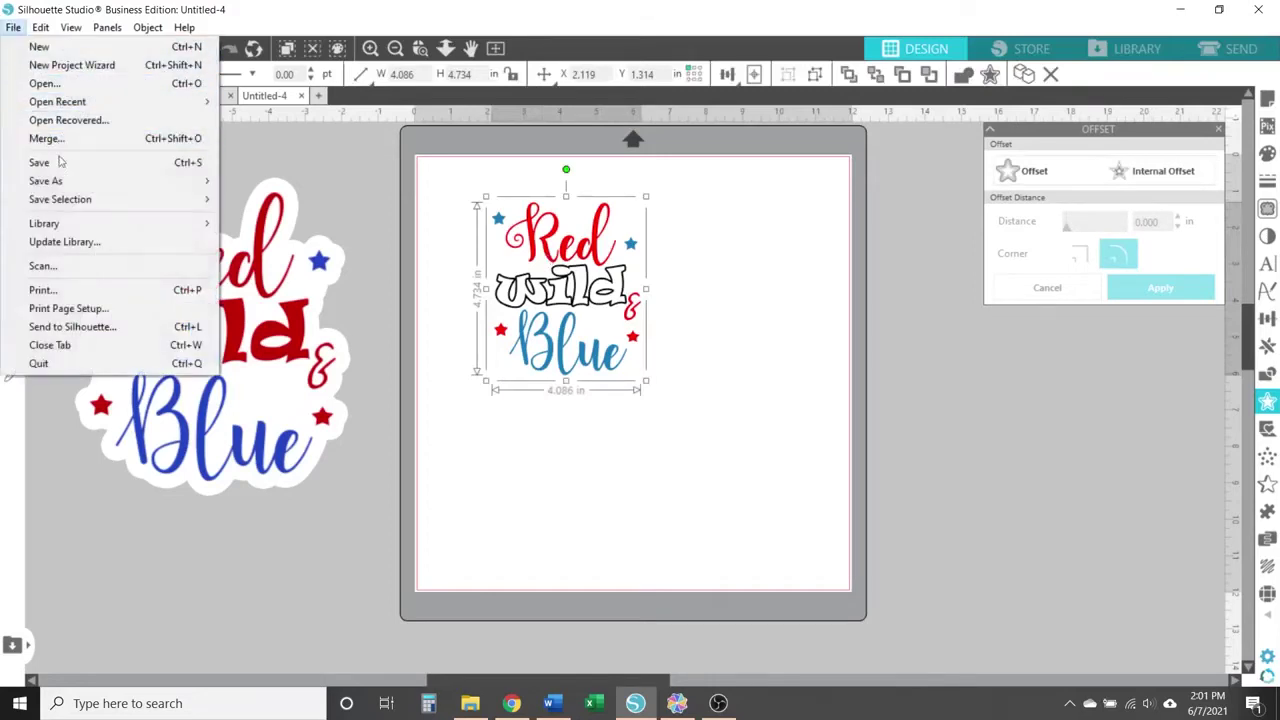
Save the selected design to the hard drive as the SVG file 'Red Wild and Blue'
mouse_move(65, 201)
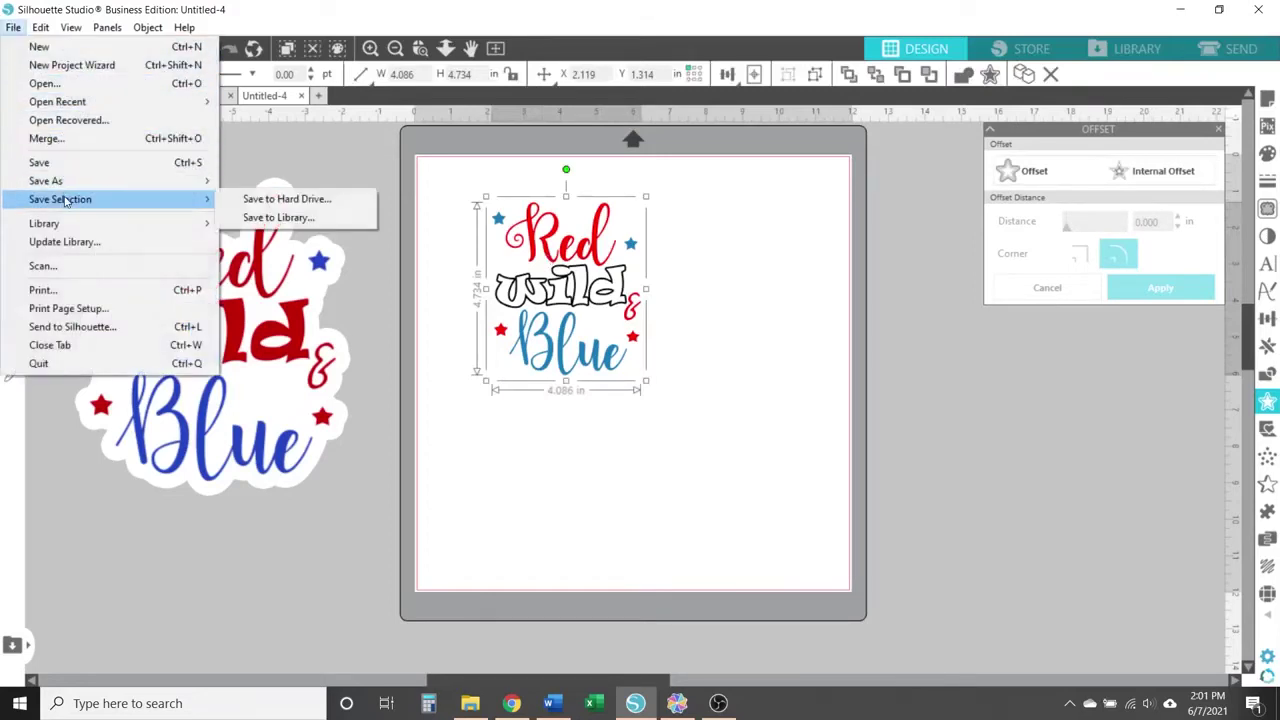
left_click(249, 204)
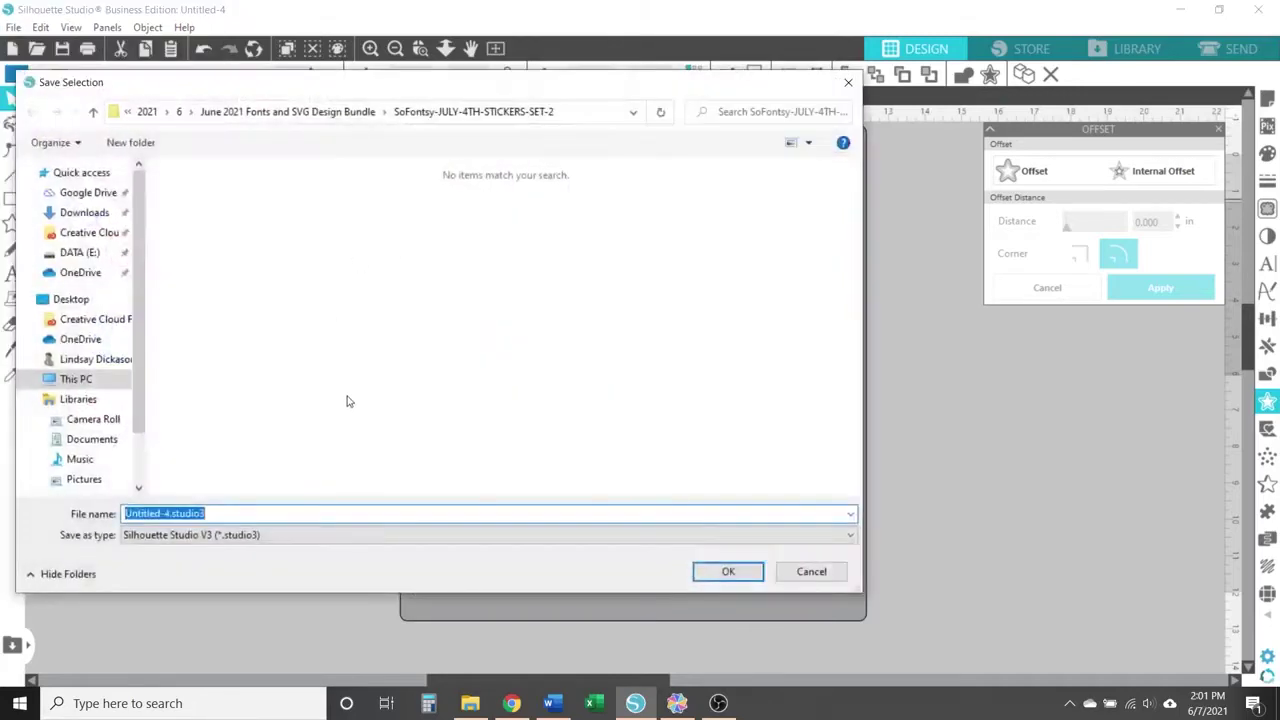
type("Red Wild and Blue")
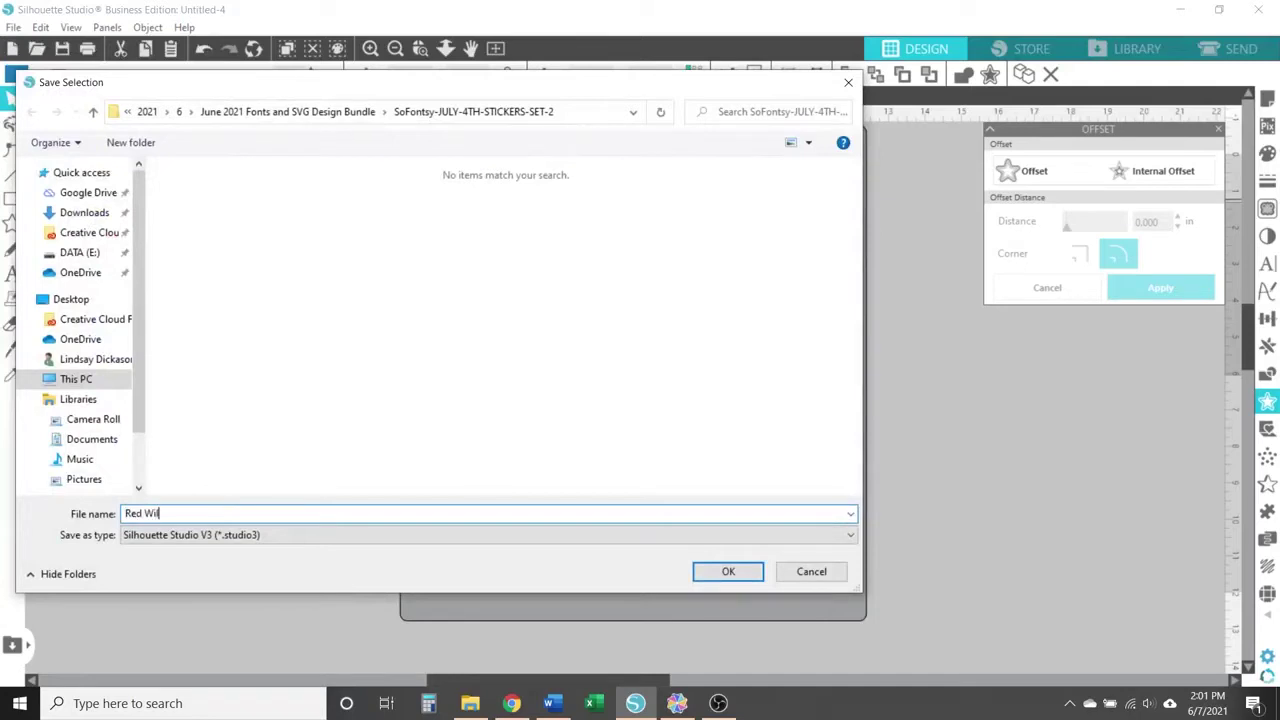
left_click(562, 540)
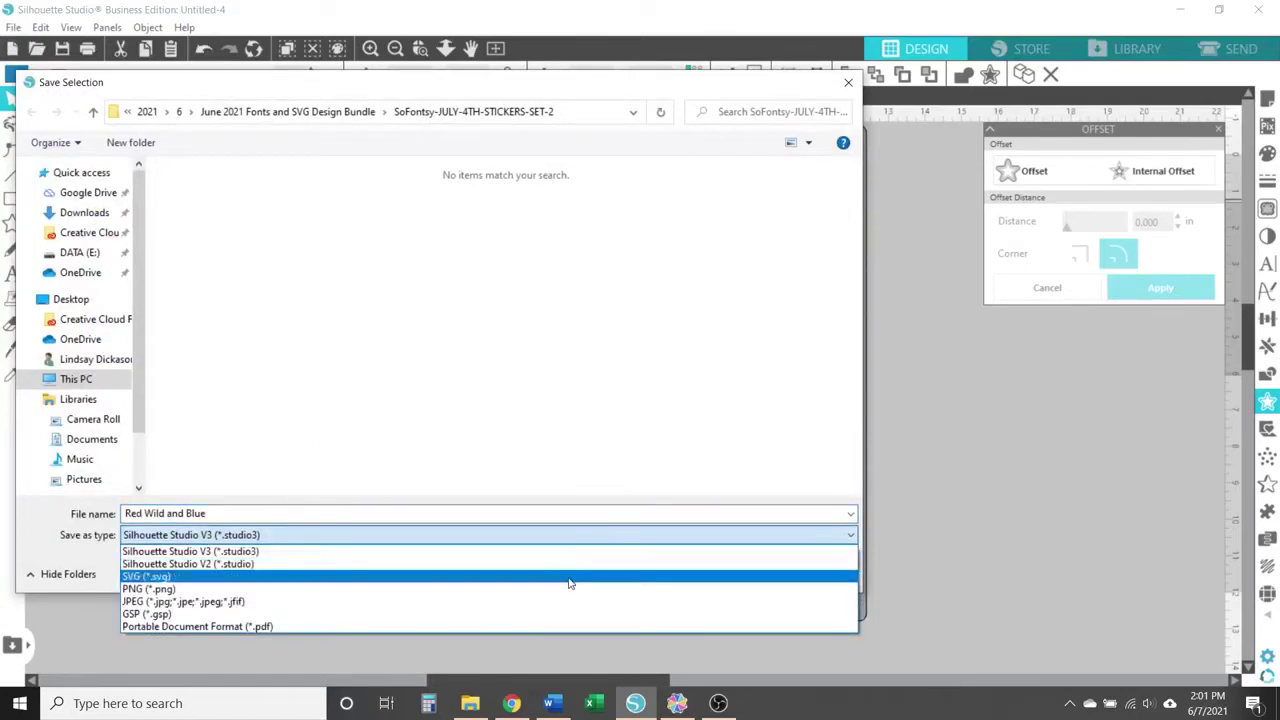
left_click(569, 577)
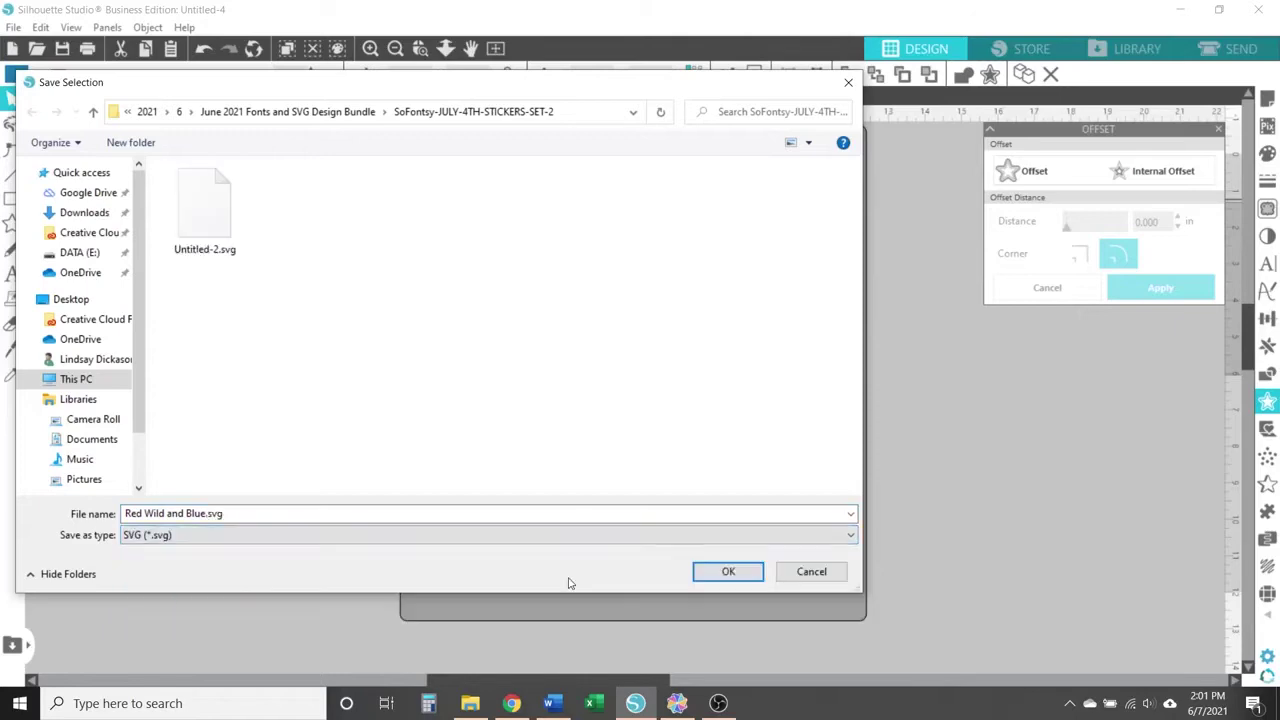
left_click(727, 572)
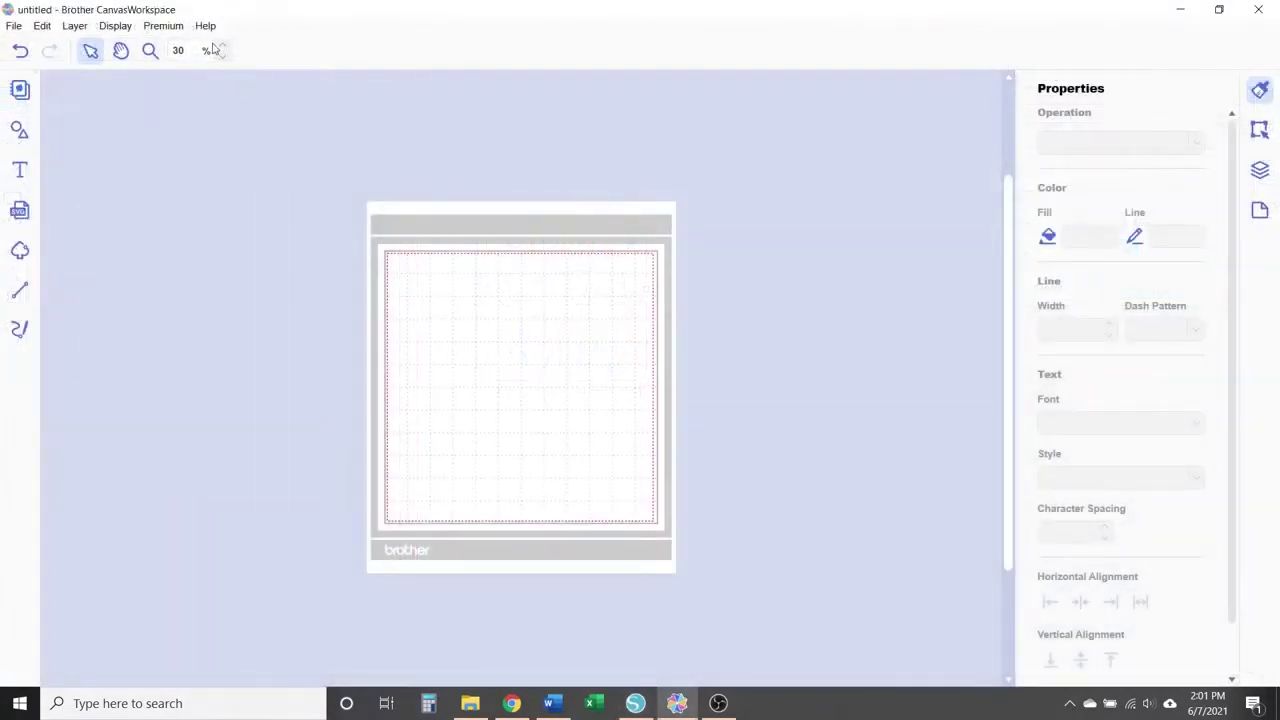
Zoom the mat to 50%, import Red Wild and Blue.svg, and enlarge it across the mat
left_click(223, 47)
left_click(223, 47)
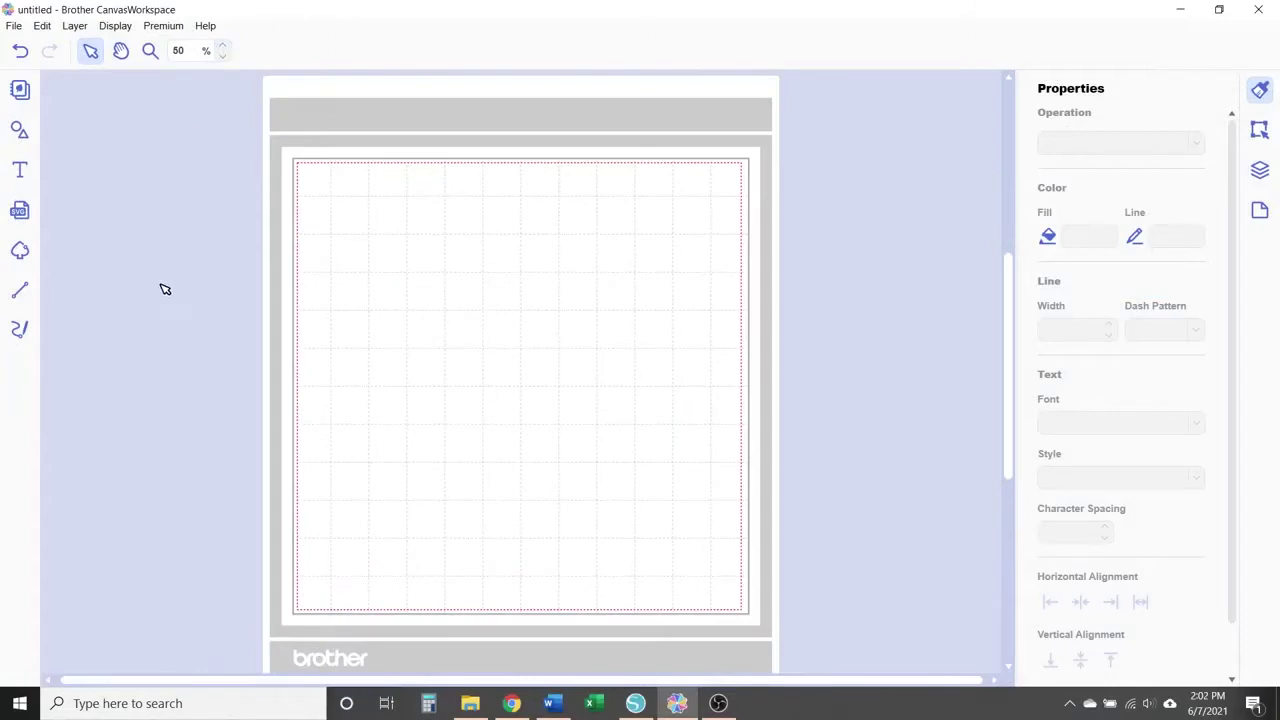
left_click(20, 211)
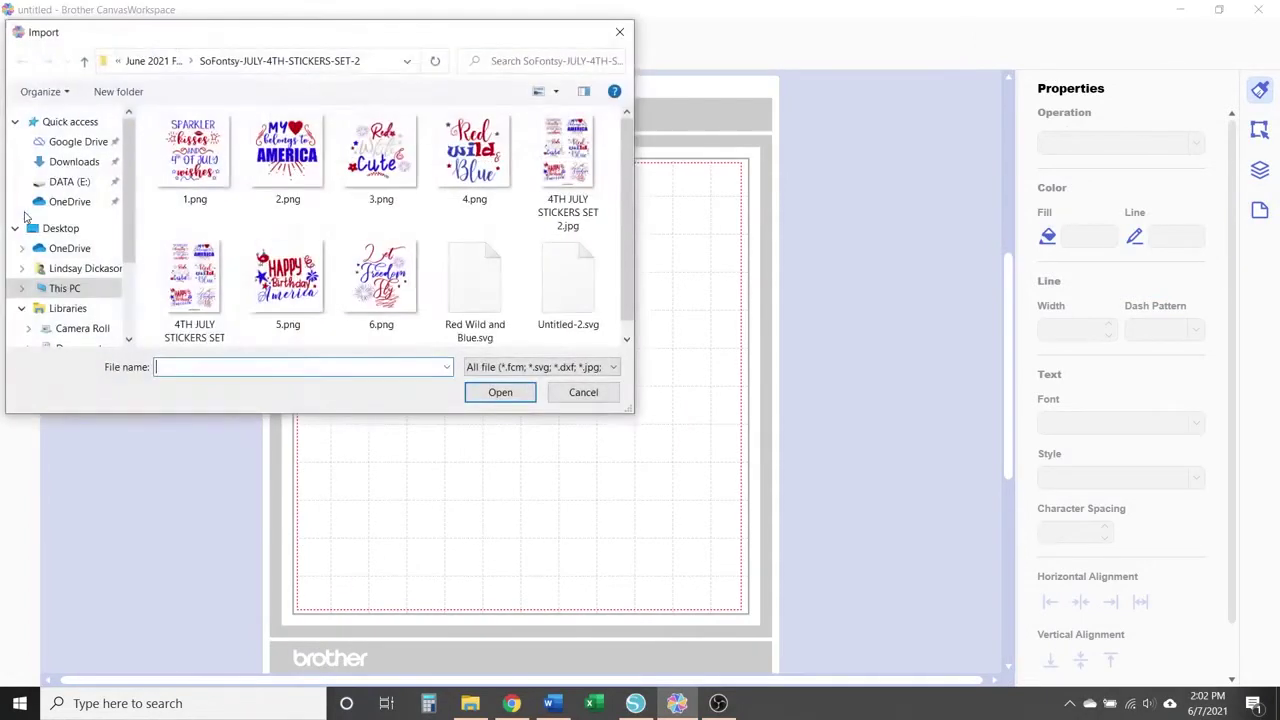
left_click(476, 328)
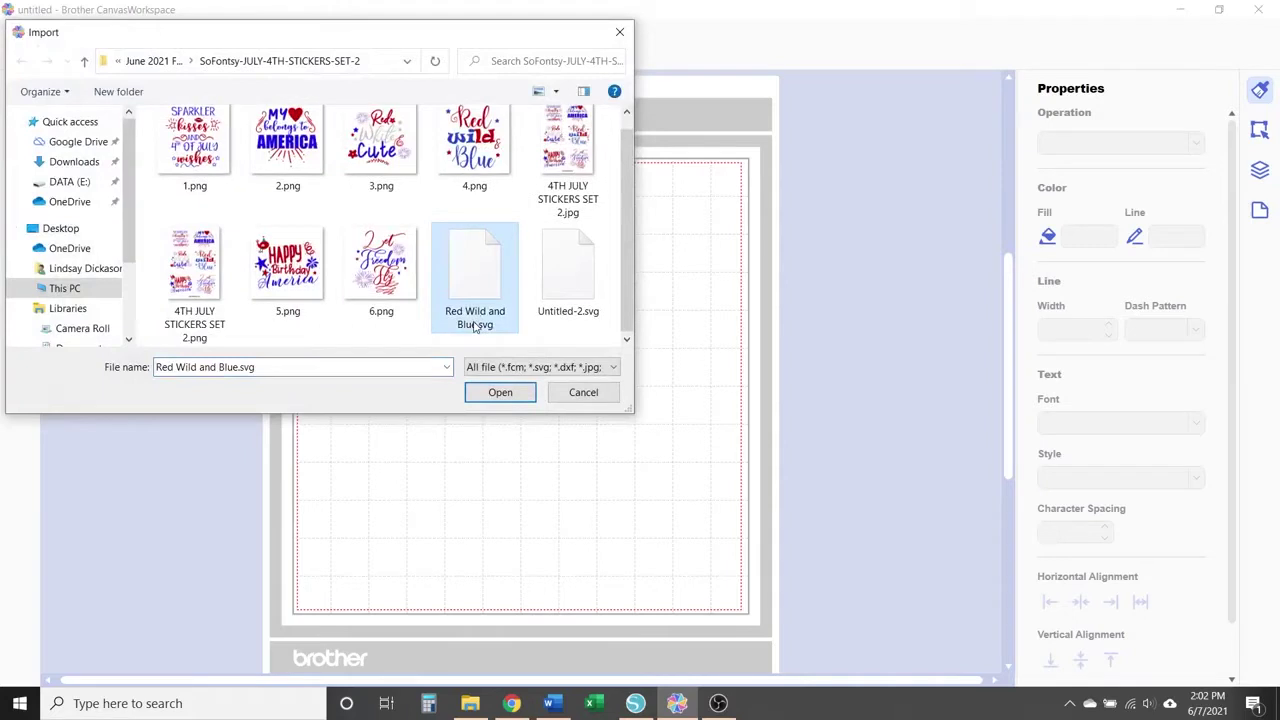
left_click(500, 392)
left_click_drag(265, 136, 644, 564)
left_click(703, 516)
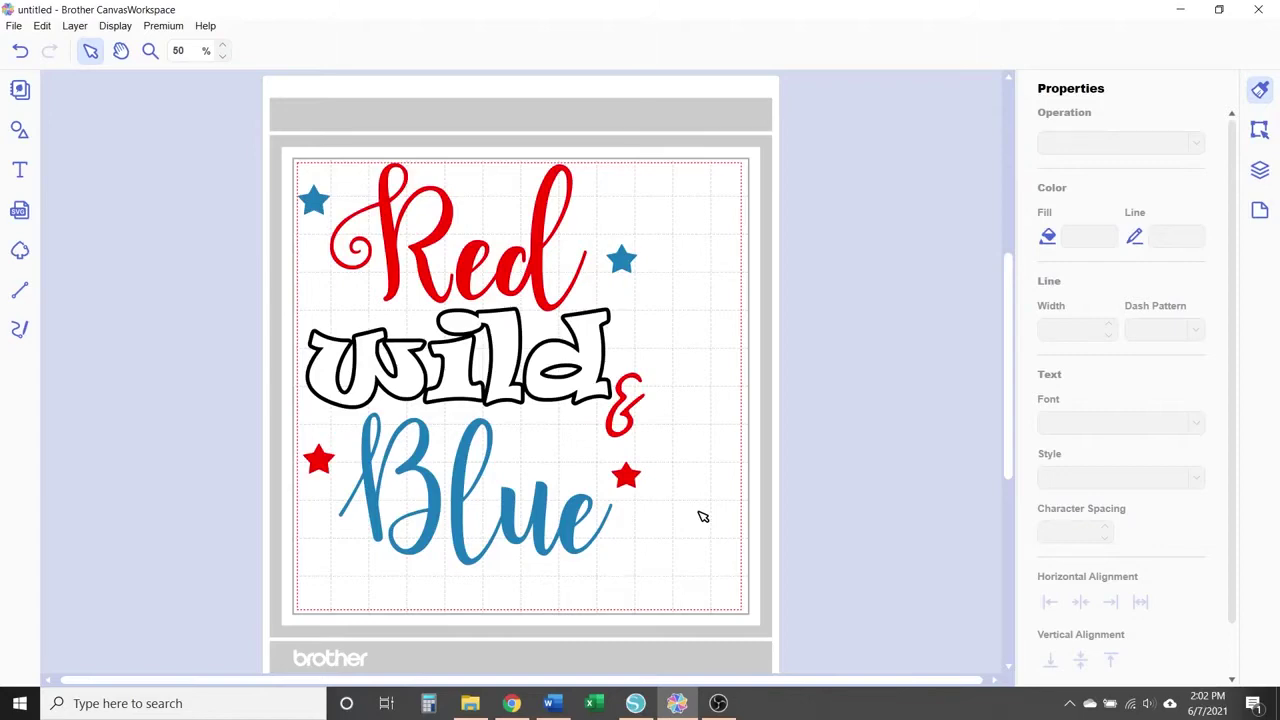
Resize the design to 3.73 and add two registration squares from Shapes
left_click(1262, 168)
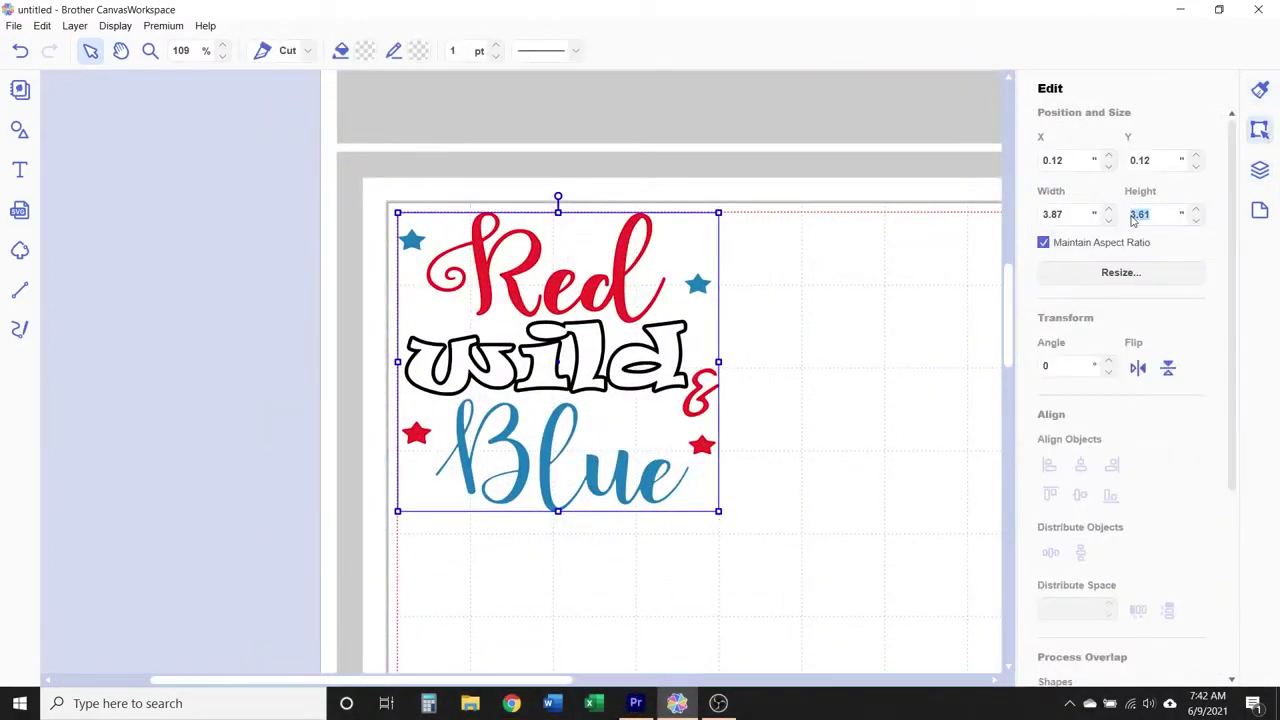
type("3.73")
key("Return")
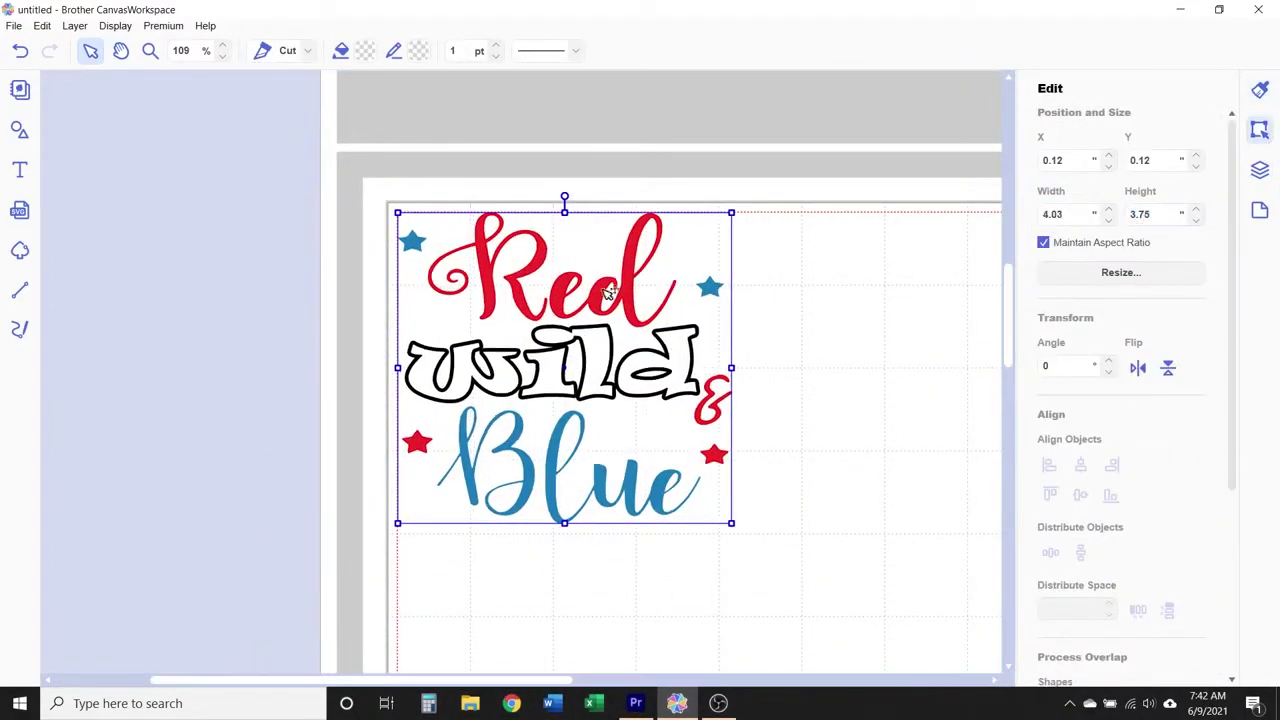
left_click(19, 129)
left_click(451, 506)
left_click(120, 149)
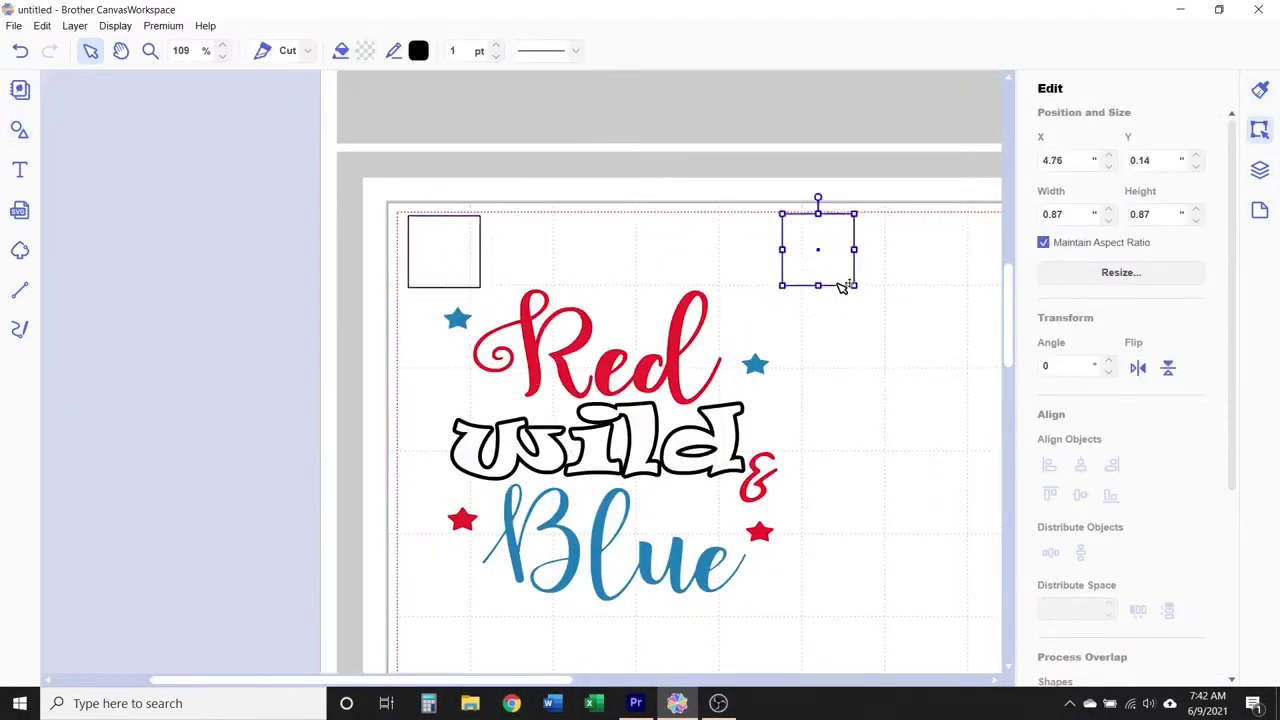
Ungroup the design and spread the red and blue colour groups, with their squares, to the right
right_click(690, 346)
left_click(729, 480)
left_click(222, 55)
left_click(222, 55)
left_click(466, 280)
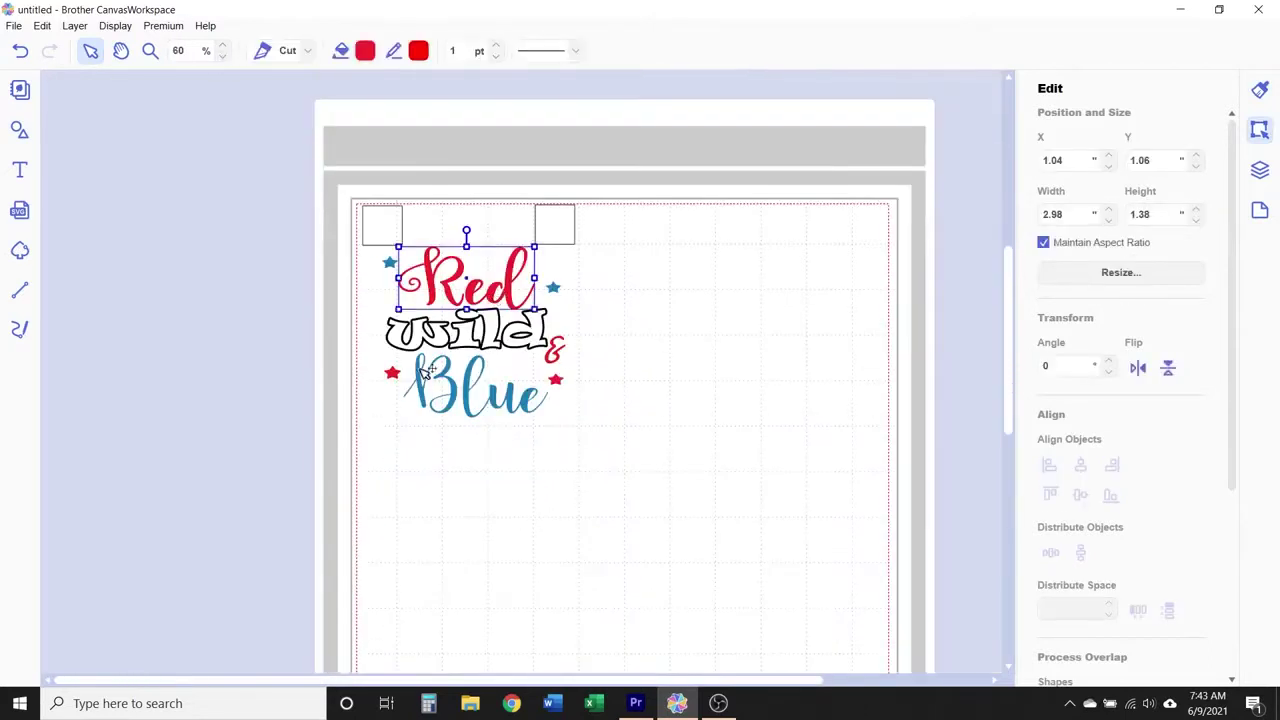
left_click_drag(405, 231, 718, 231)
left_click(551, 352)
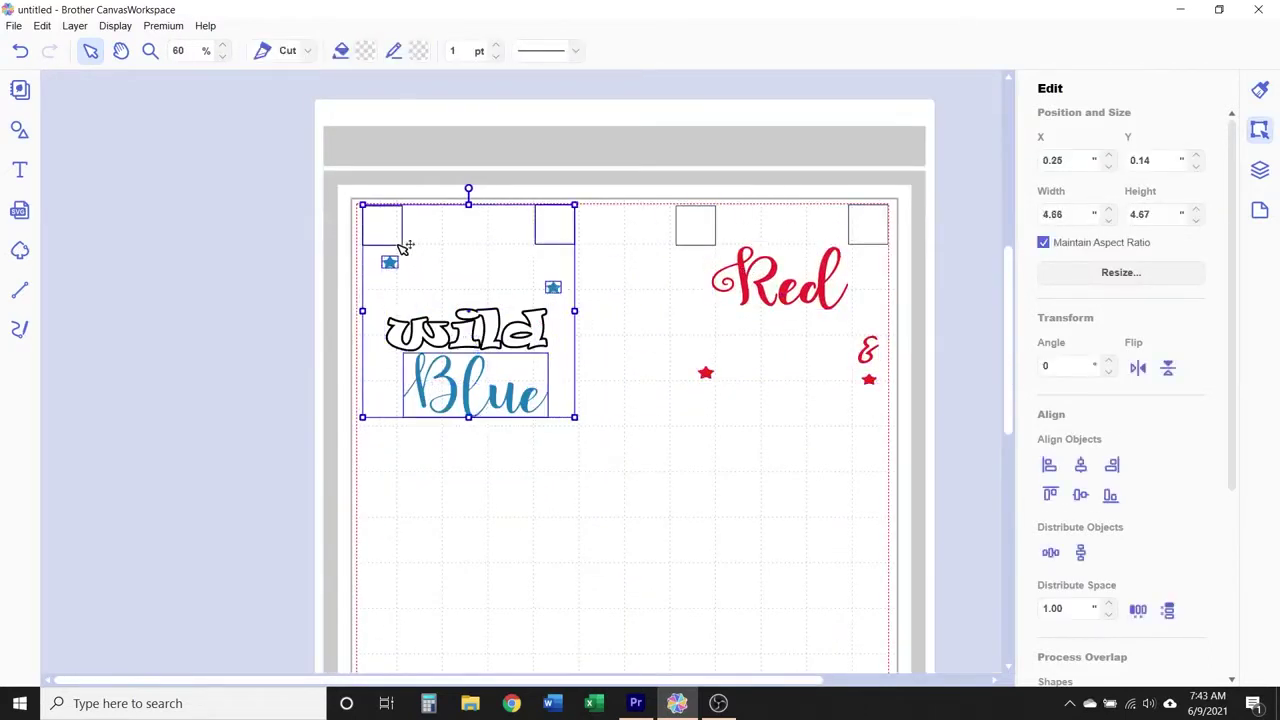
left_click_drag(407, 247, 716, 485)
left_click(528, 289)
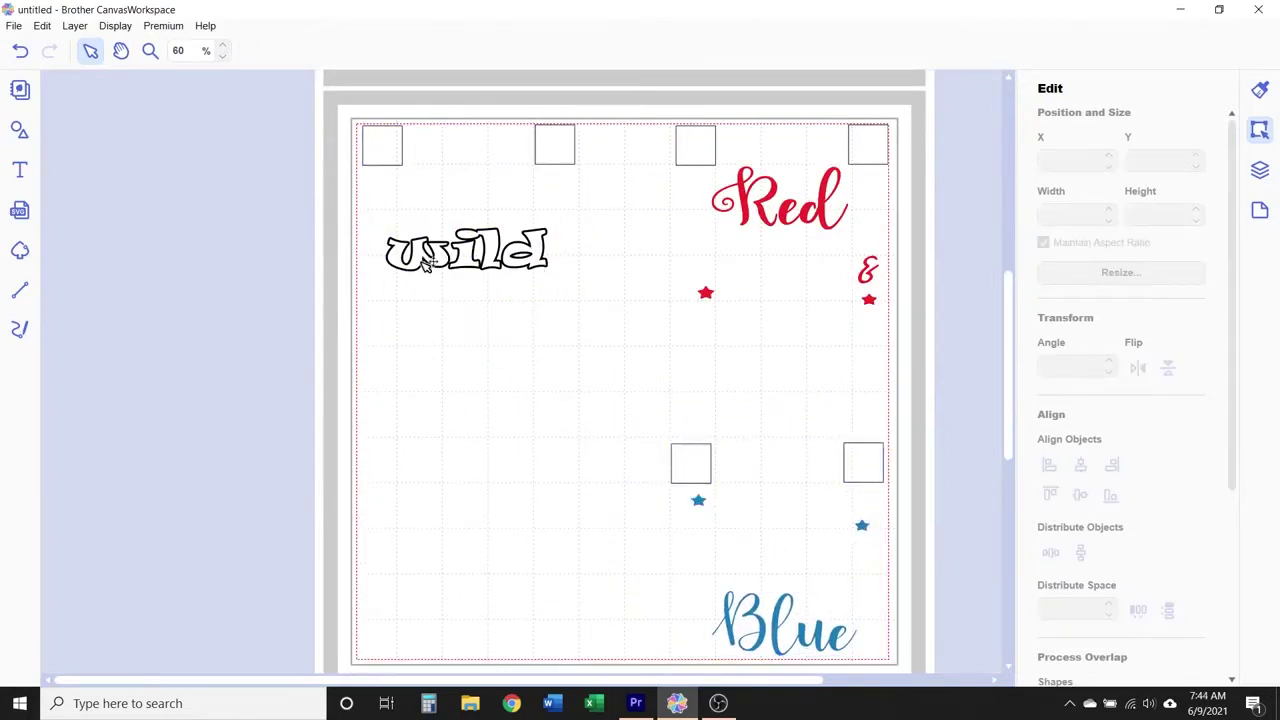
Copy the wild group to the lower left and fill the top wild black
left_click(425, 262)
left_click_drag(578, 163, 576, 546)
left_click(340, 50)
left_click(769, 457)
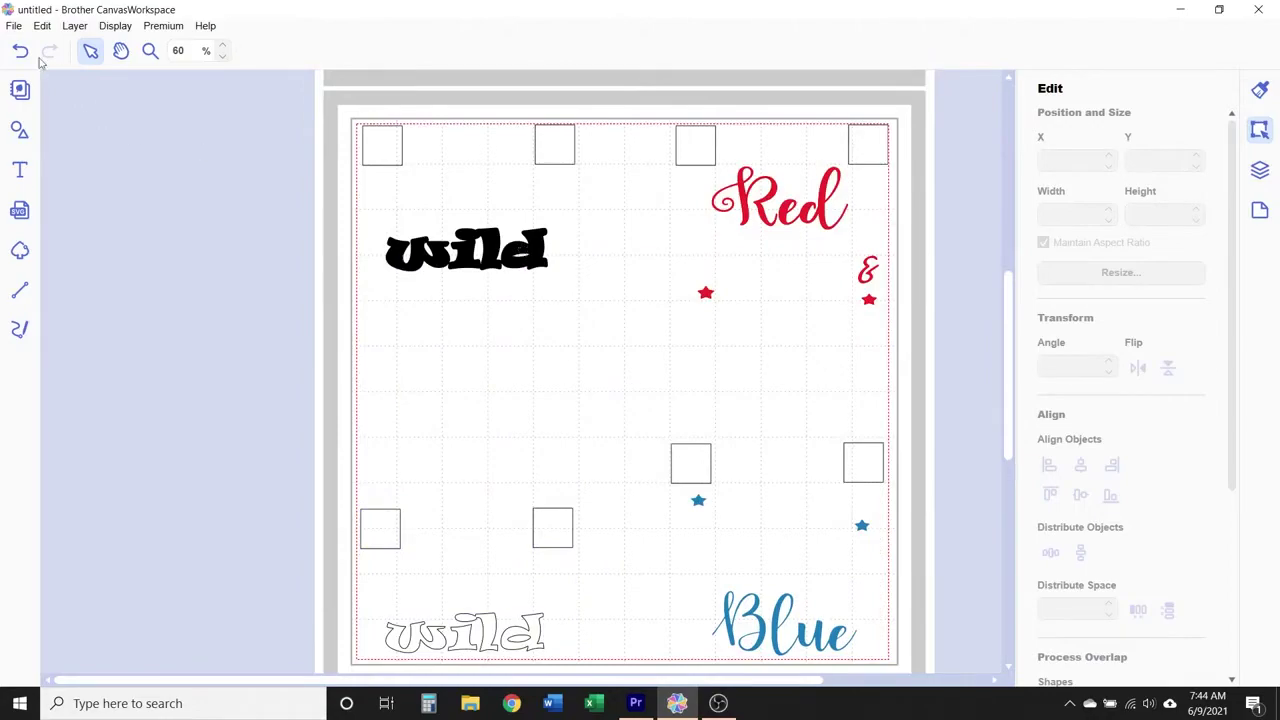
Export the FCM cutting file and transfer it to the machine via the Internet
left_click(14, 25)
left_click(80, 179)
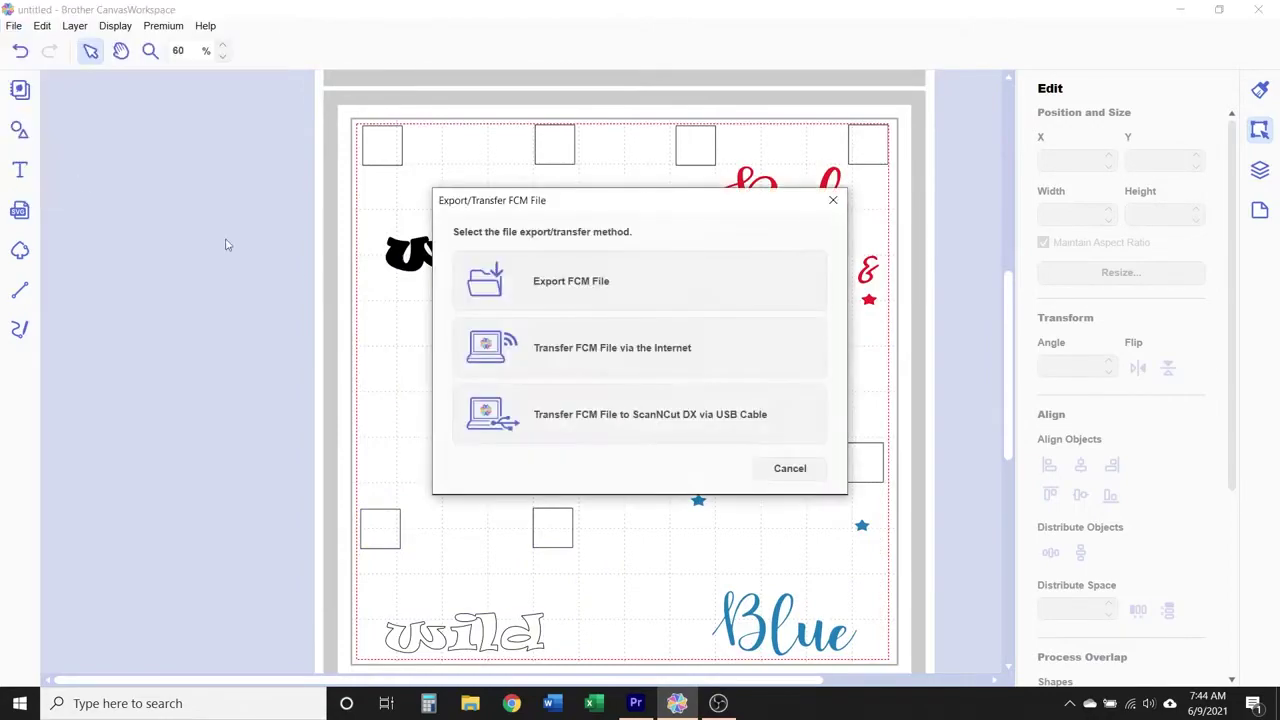
left_click(571, 352)
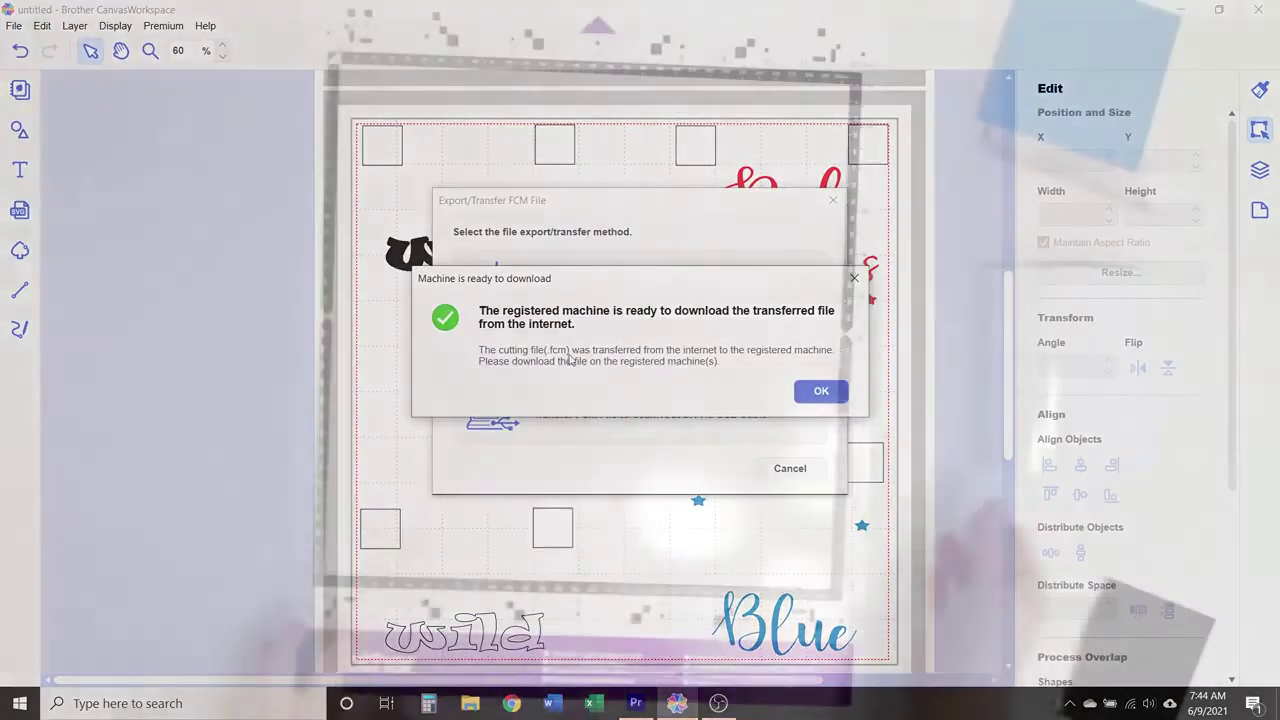